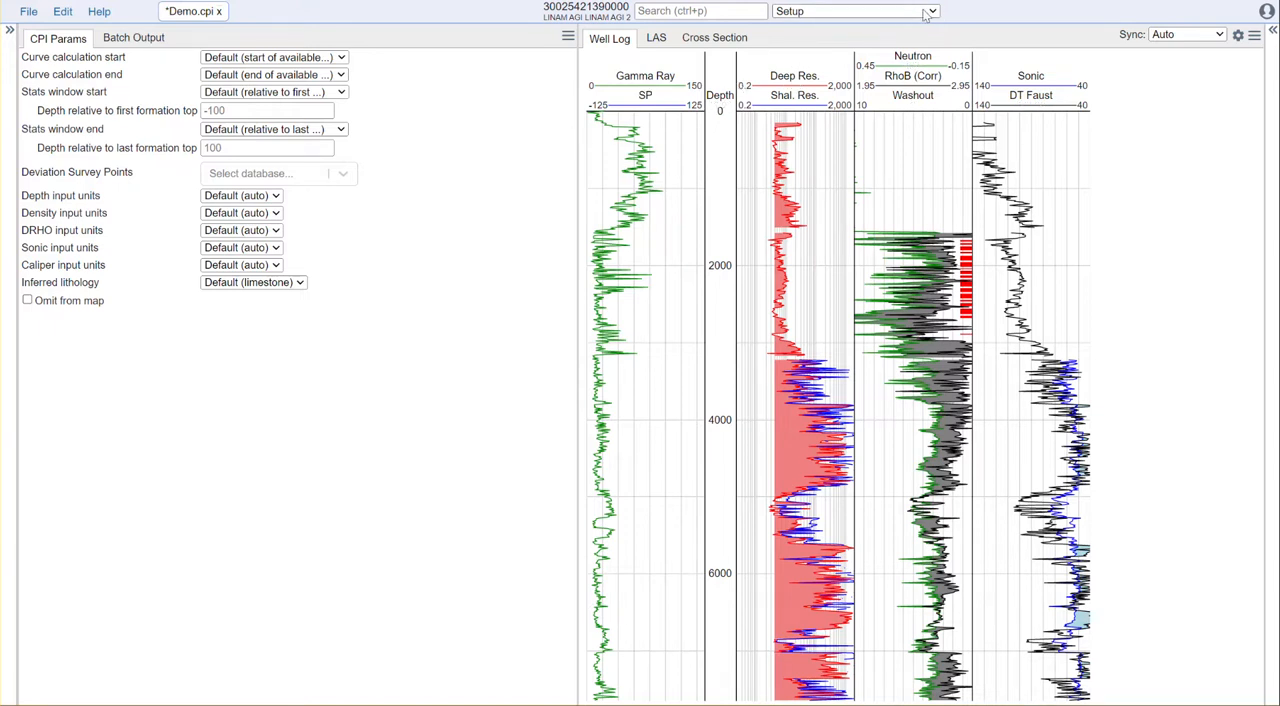
# Switch the workflow to the Editing module with GR as the curve family
pyautogui.click(930, 13)
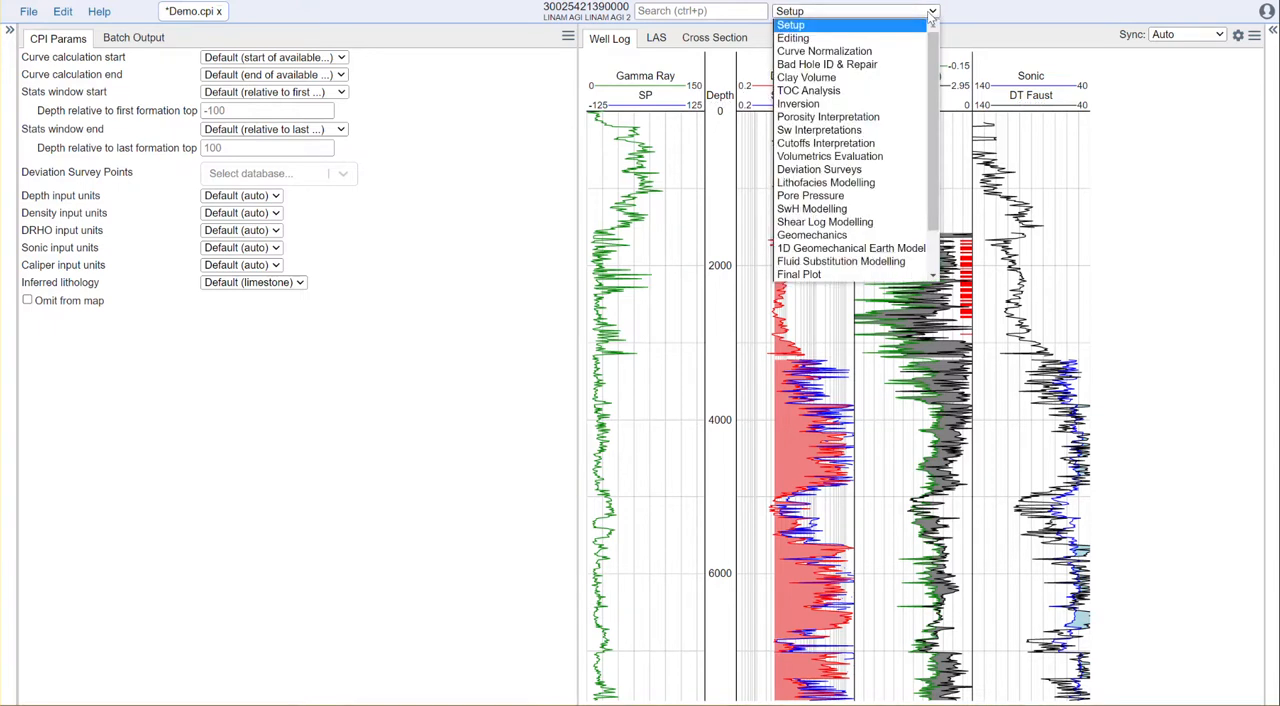
pyautogui.click(840, 38)
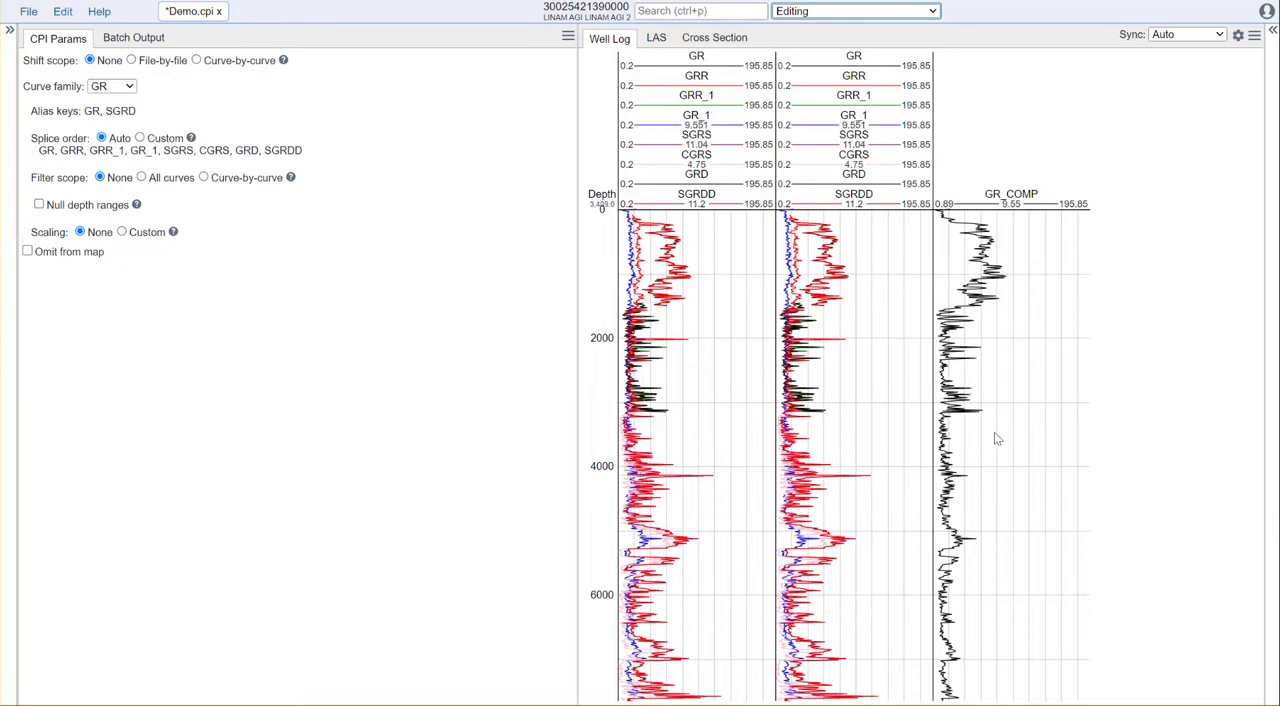
pyautogui.click(127, 88)
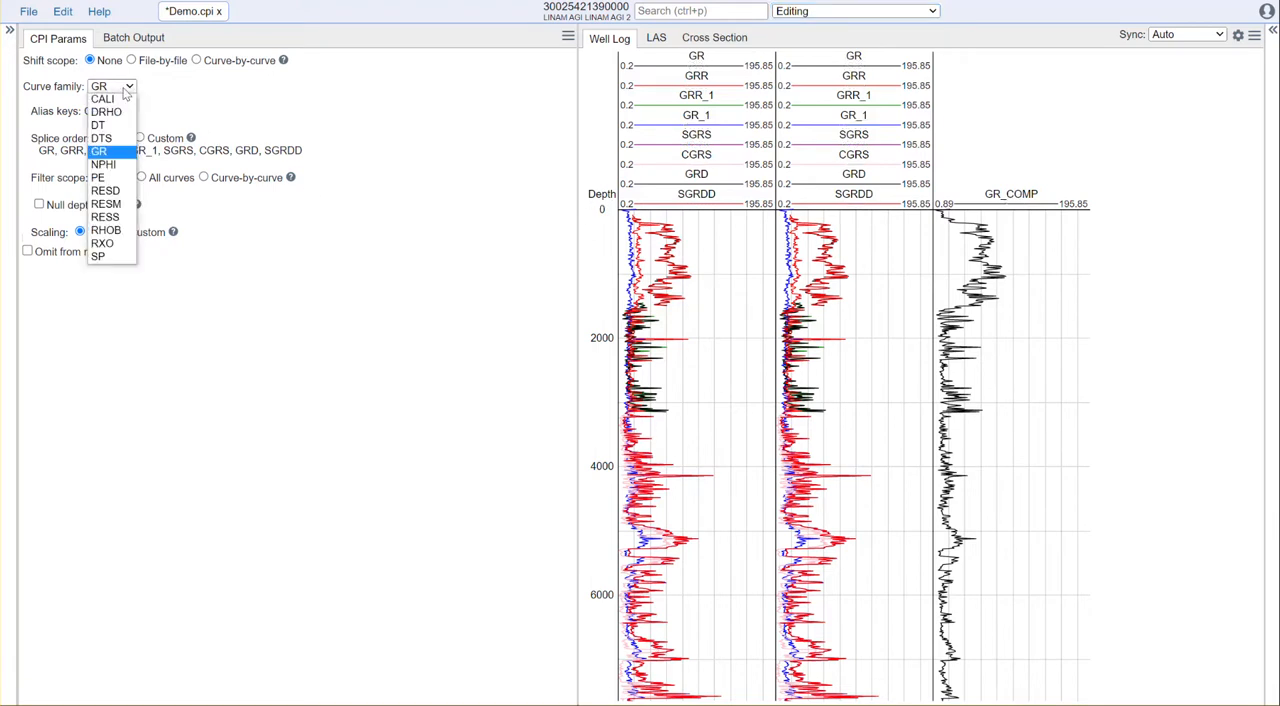
pyautogui.click(101, 153)
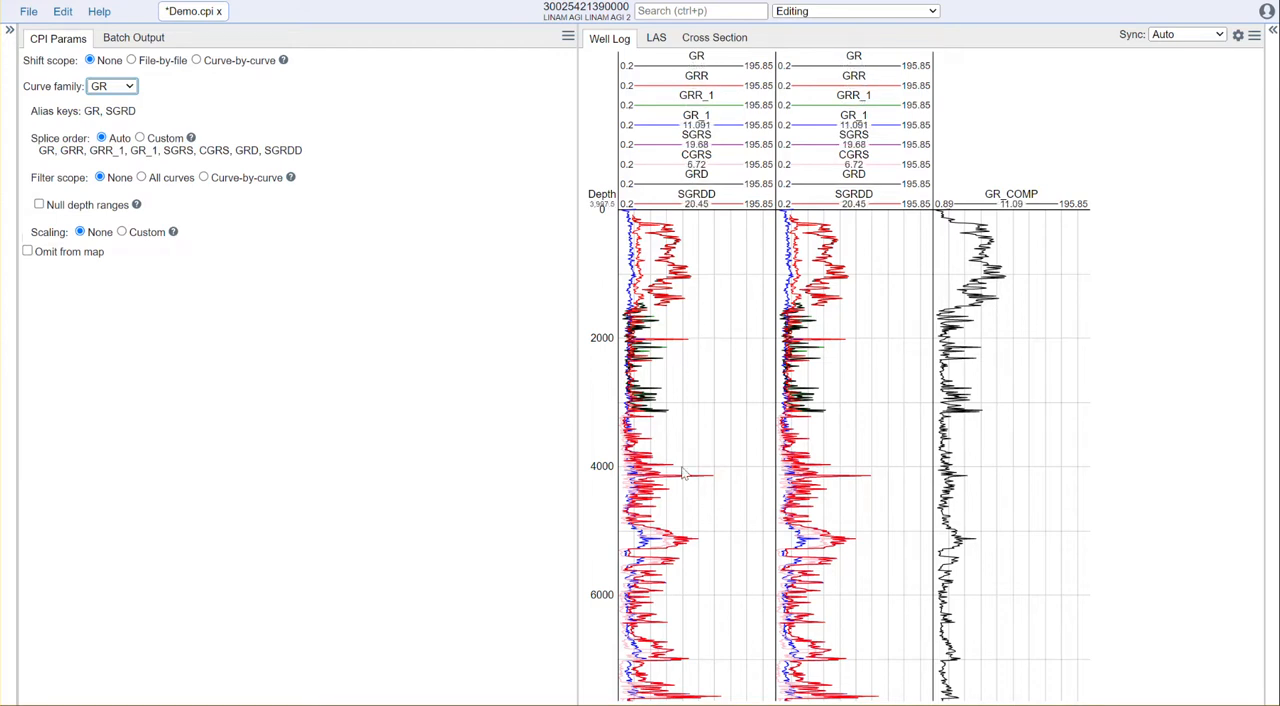
# Enable custom scaling for the GR curves and set the gradient of GR_1 to 2.5
pyautogui.scroll(5, 684, 472)
pyautogui.scroll(-5, 713, 401)
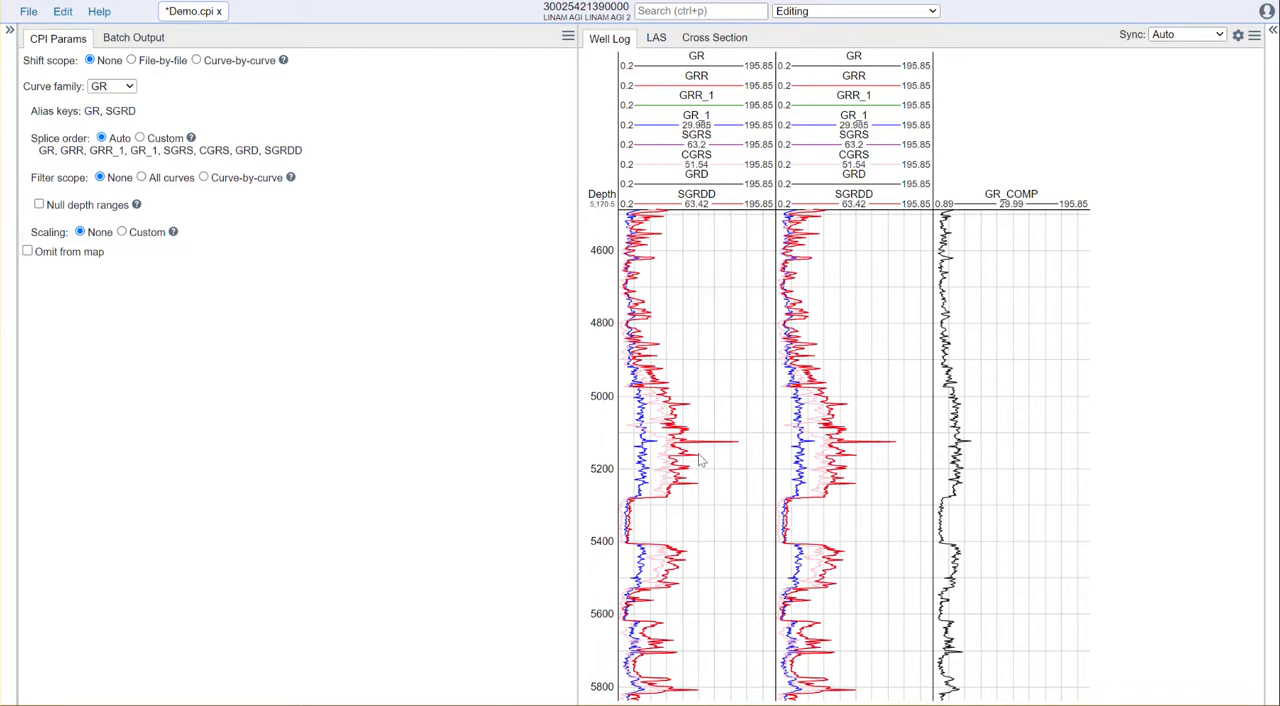
pyautogui.scroll(3, 701, 458)
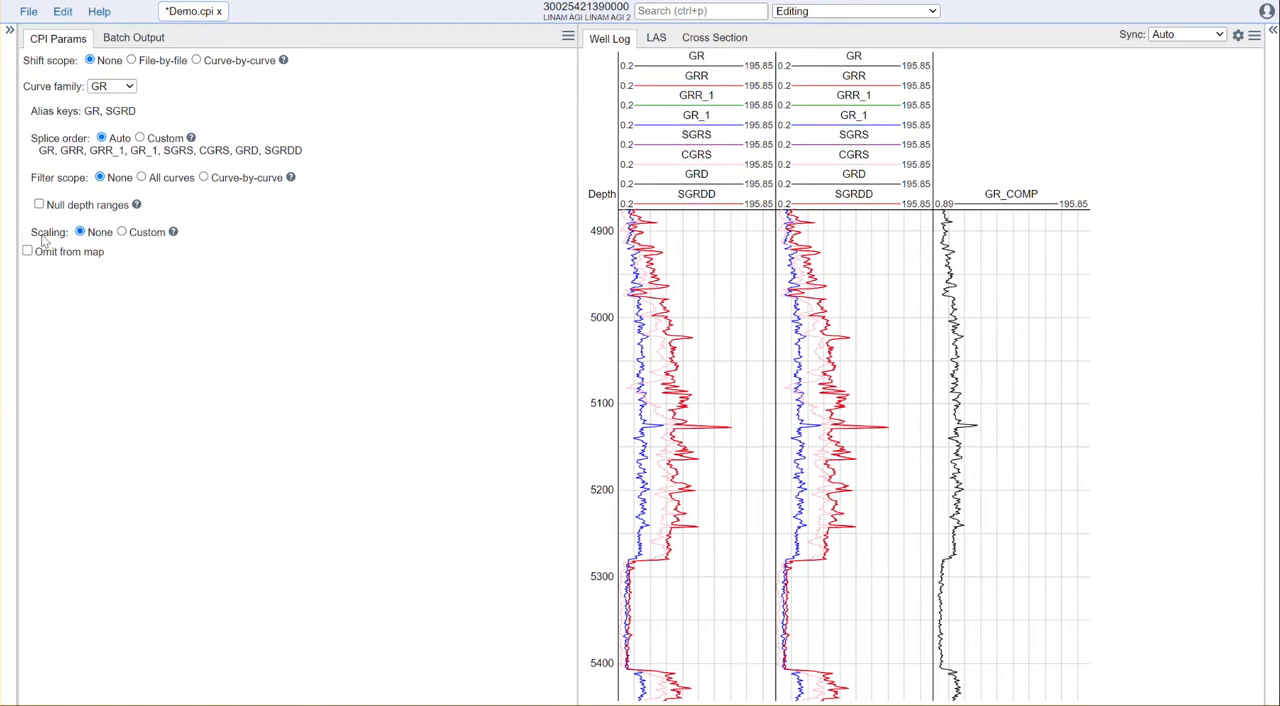
pyautogui.click(122, 232)
pyautogui.click(114, 326)
pyautogui.click(193, 325)
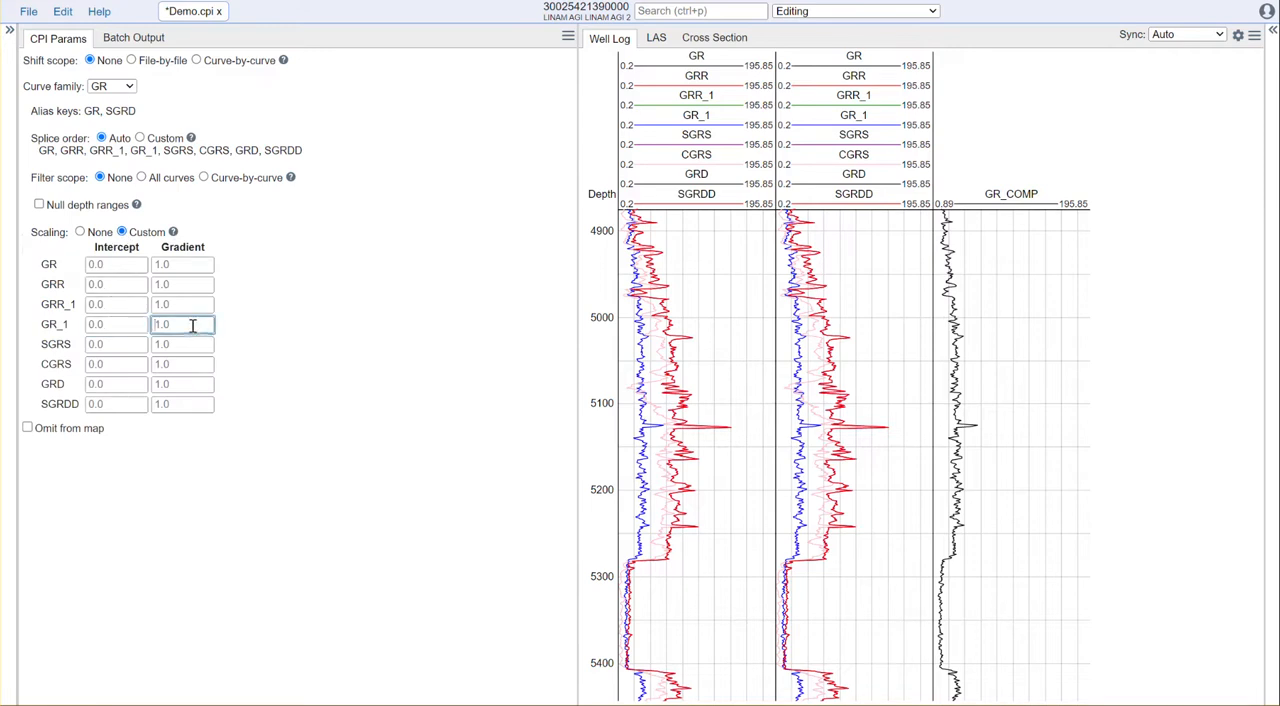
pyautogui.click(333, 362)
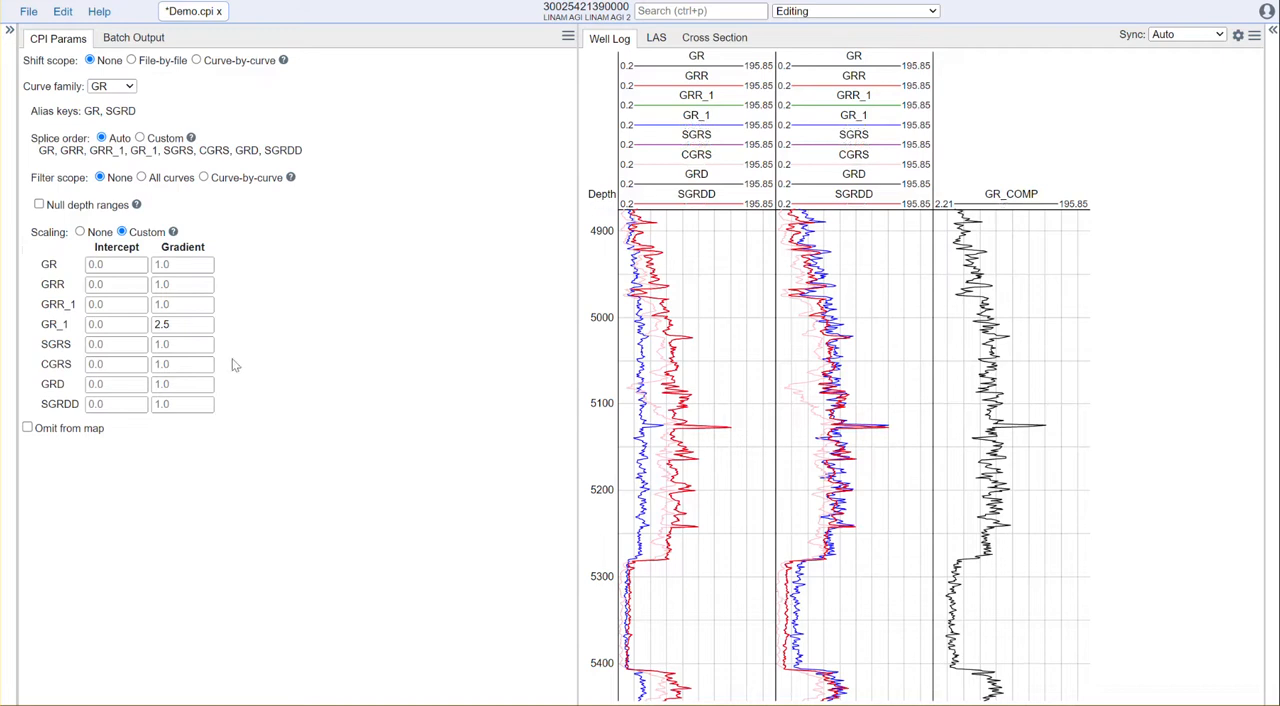
# Set the scaling intercept of the GR_1 curve to -10
pyautogui.click(120, 326)
pyautogui.write('-10')
pyautogui.click(292, 357)
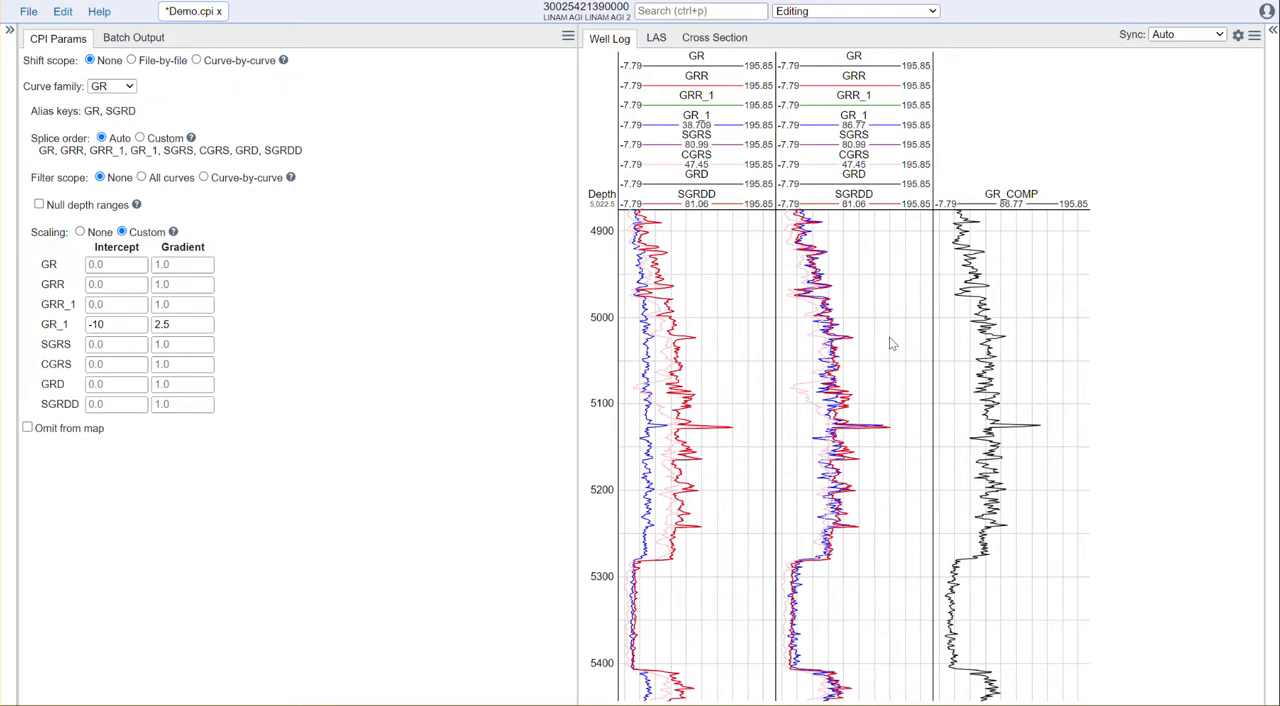
# Set the shift scope to curve-by-curve and enter a depth shift of -8 for the GRR_1 curve
pyautogui.scroll(-3, 752, 370)
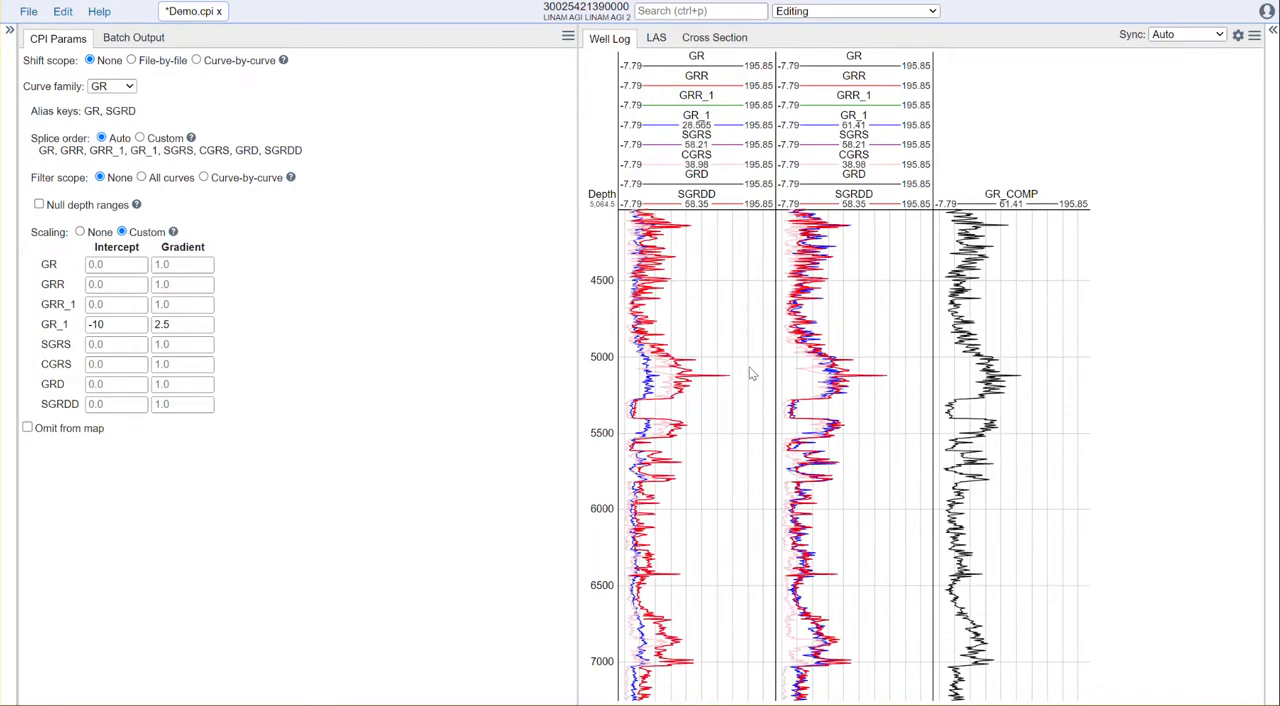
pyautogui.moveTo(710, 304); pyautogui.dragTo(720, 515)
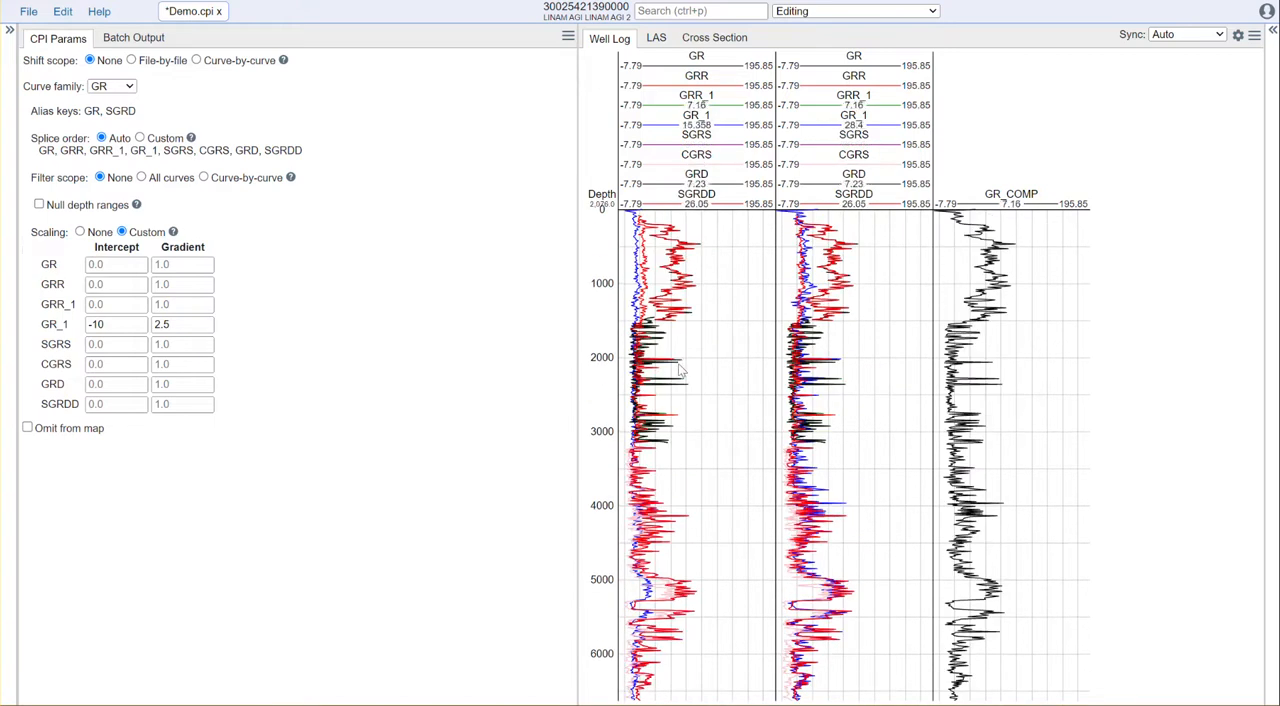
pyautogui.scroll(2, 680, 370)
pyautogui.scroll(5, 680, 370)
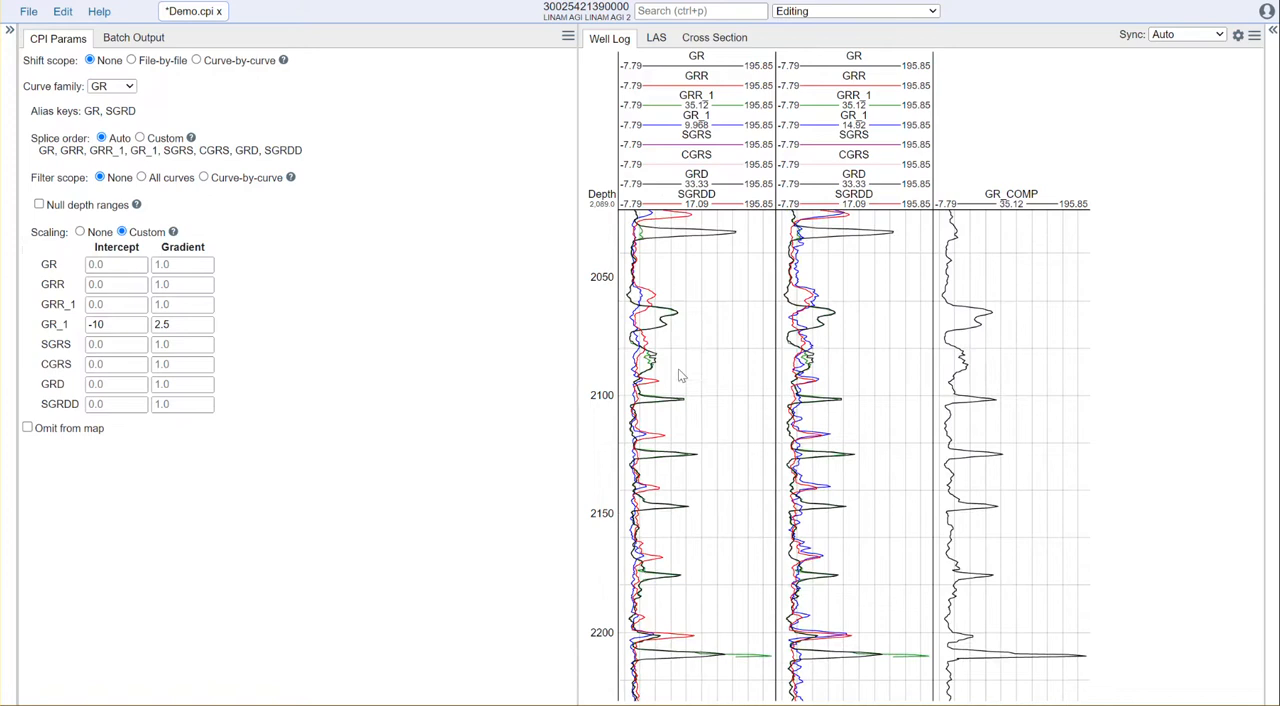
pyautogui.moveTo(712, 322); pyautogui.dragTo(725, 483)
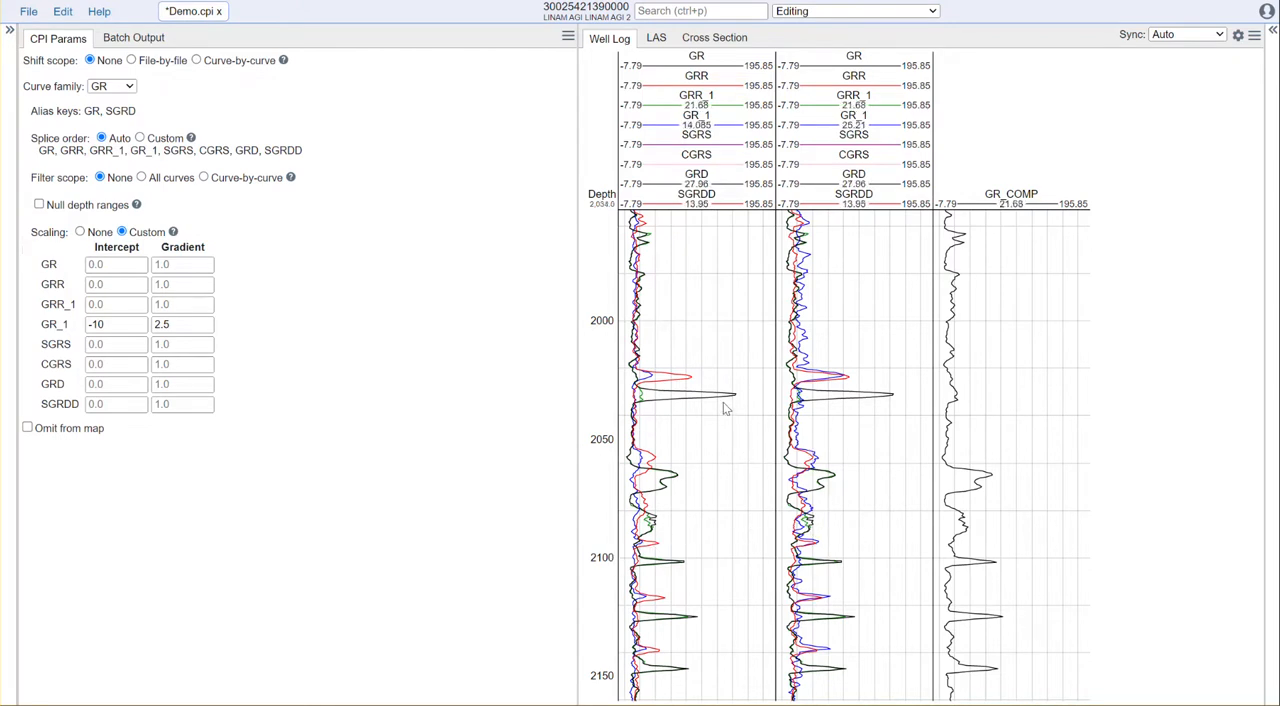
pyautogui.scroll(3, 725, 414)
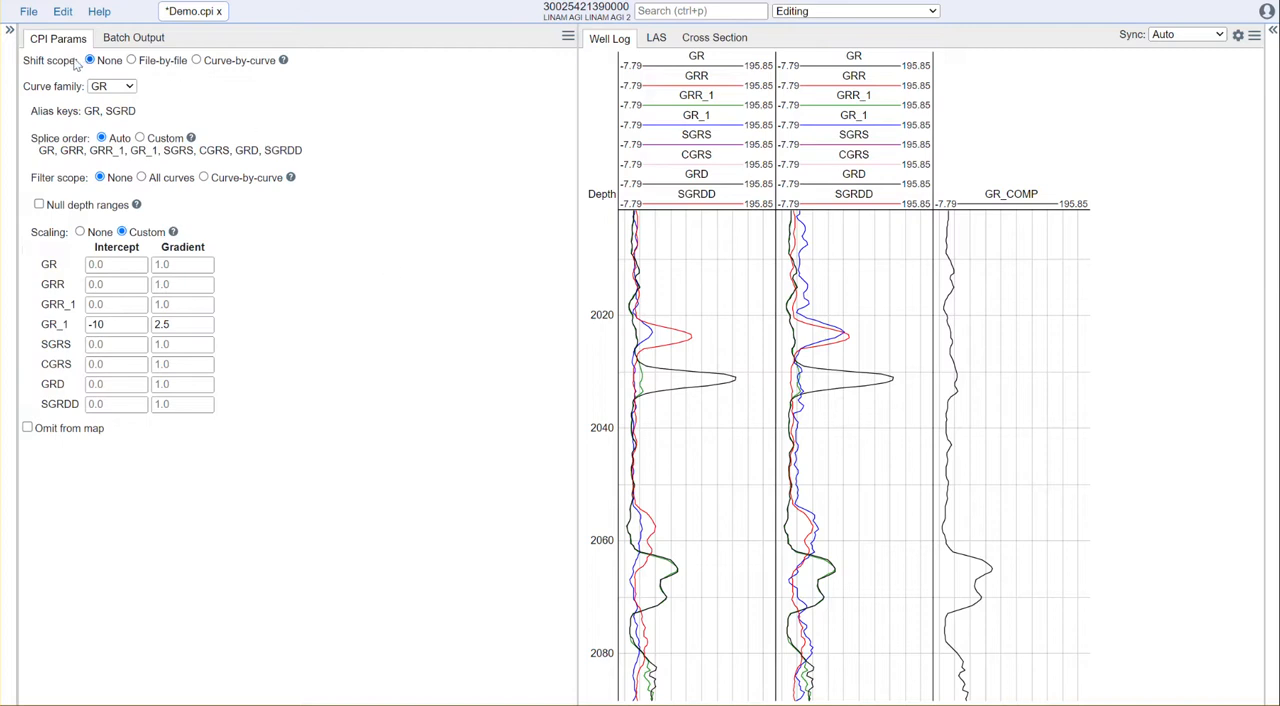
pyautogui.click(218, 64)
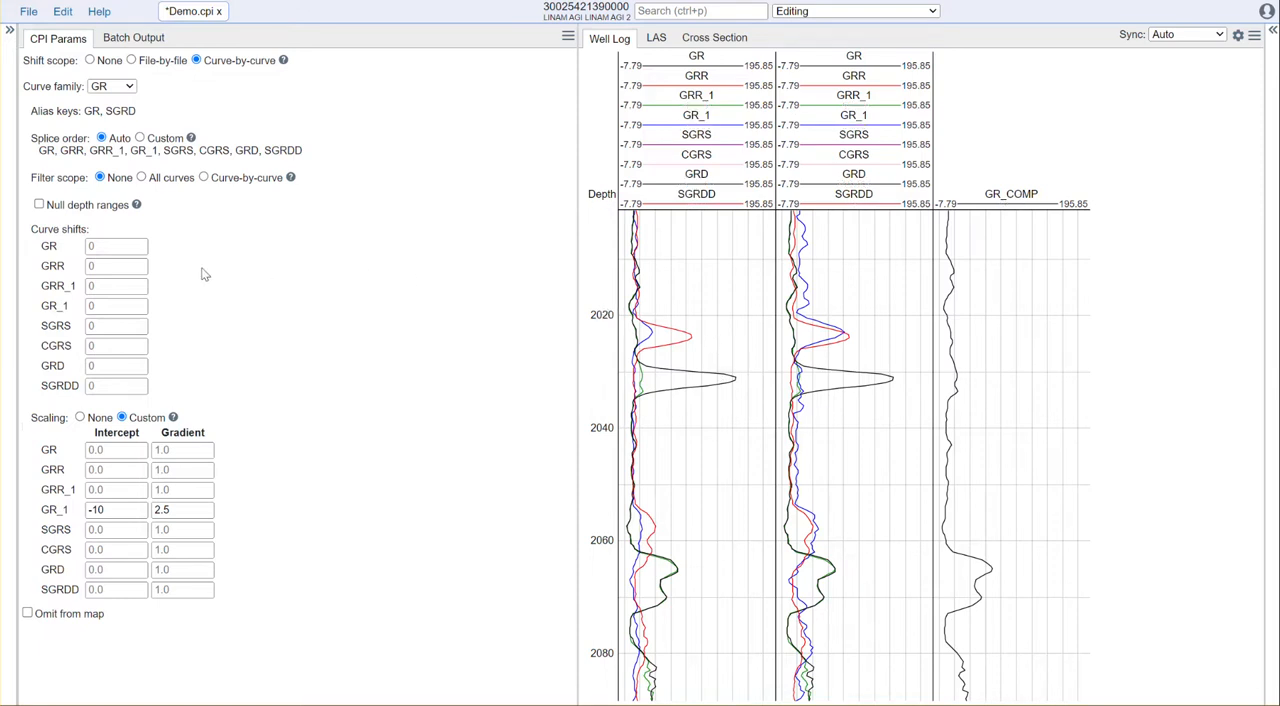
pyautogui.click(114, 287)
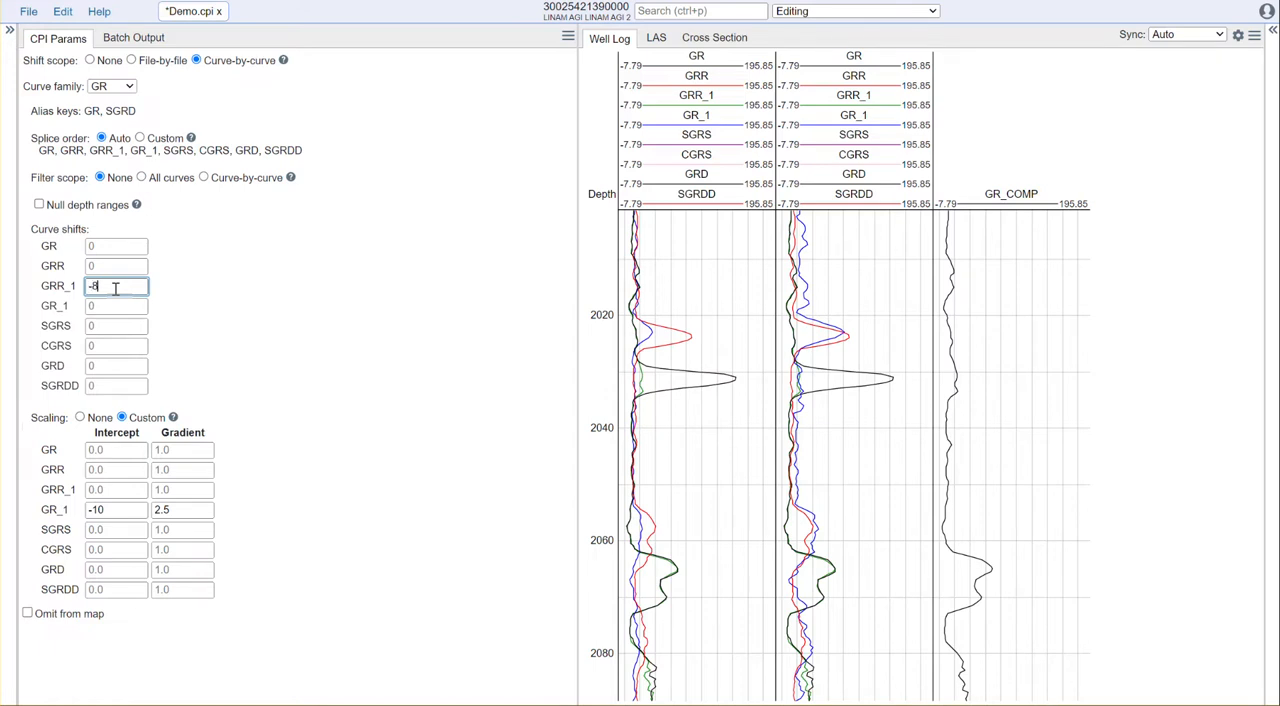
pyautogui.click(240, 305)
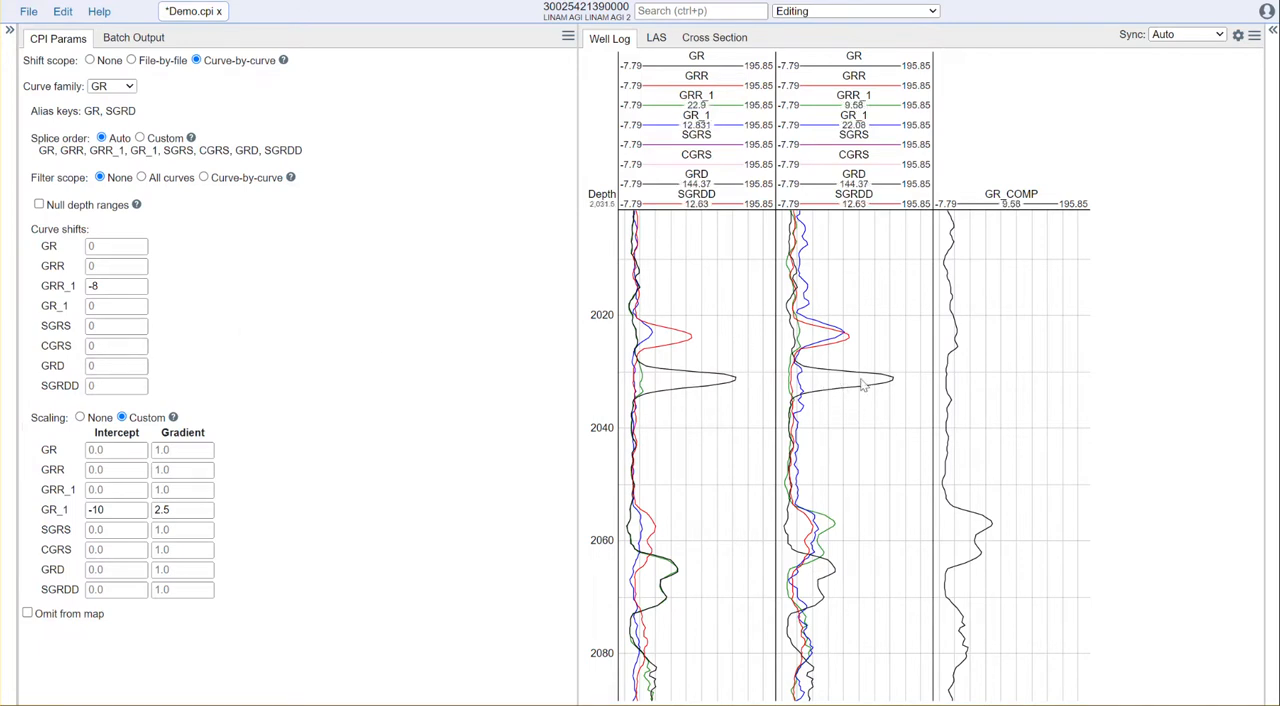
# Enter a depth shift of -8 for the GRD curve
pyautogui.click(126, 366)
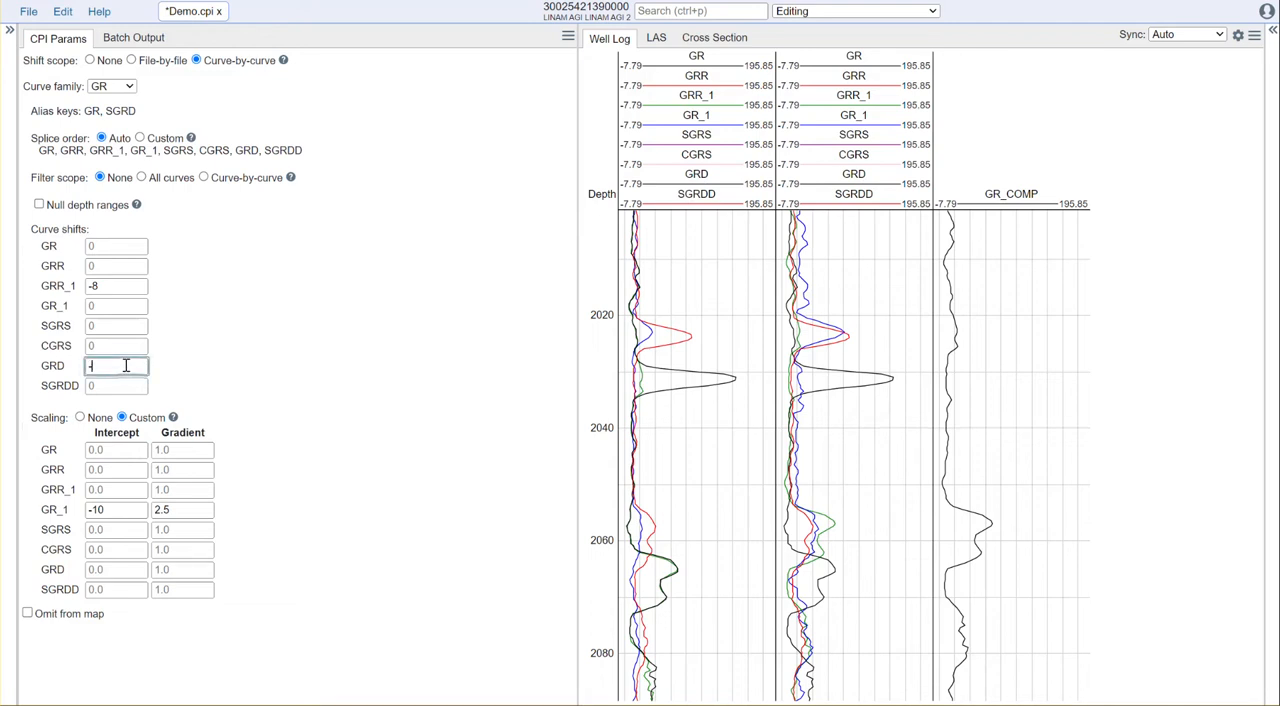
pyautogui.write('-8')
pyautogui.click(350, 363)
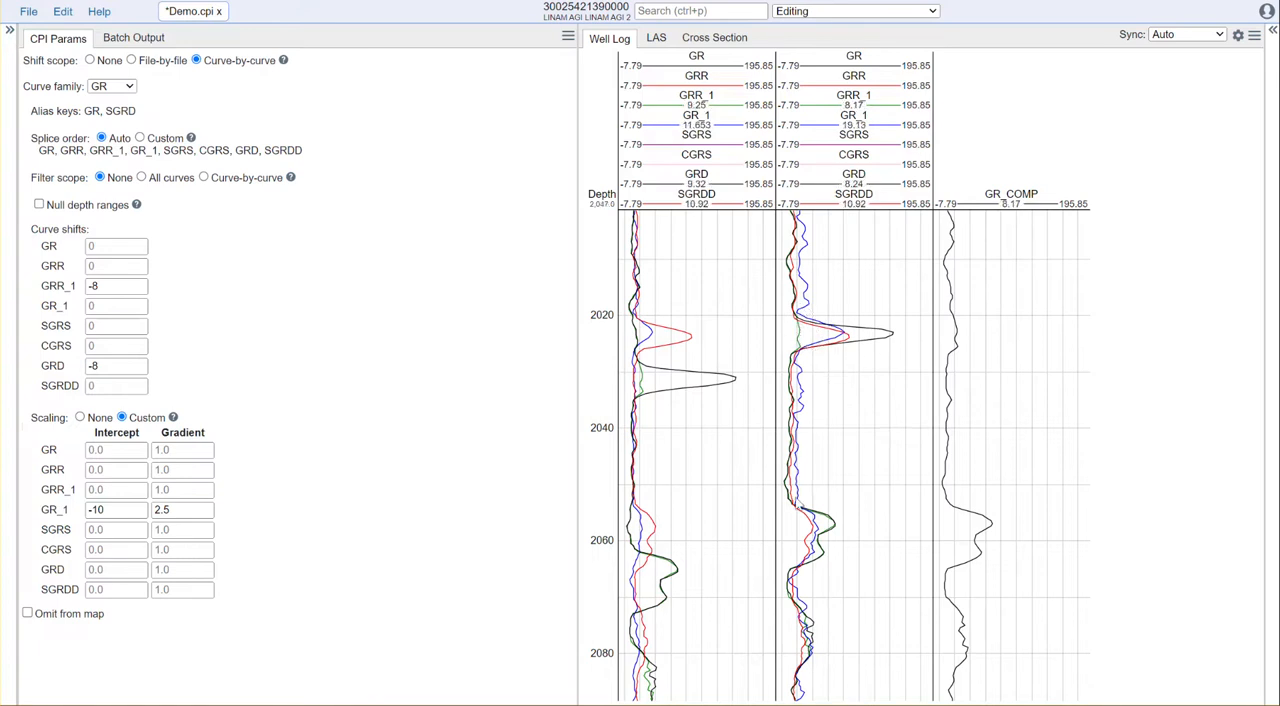
# Define a custom splice order for the GR composite: GR, GR_1, GRR, GRR_1
pyautogui.scroll(-3, 846, 541)
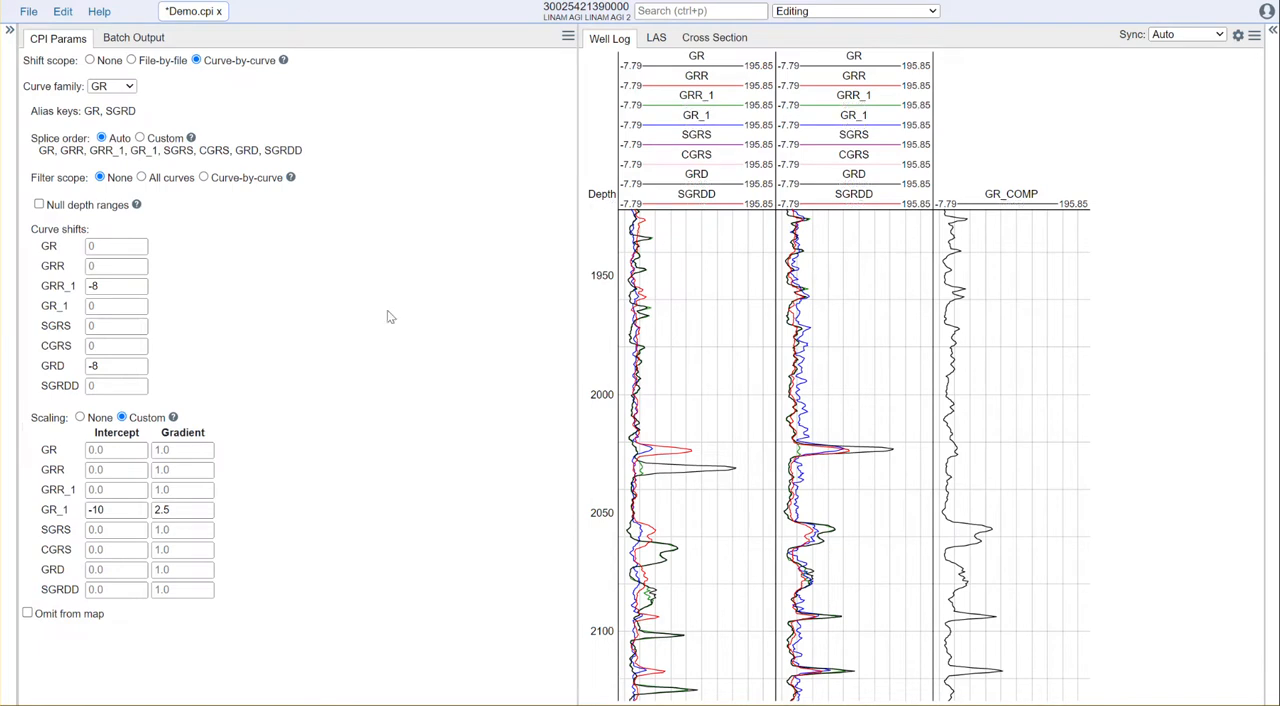
pyautogui.scroll(3, 940, 583)
pyautogui.scroll(-3, 960, 587)
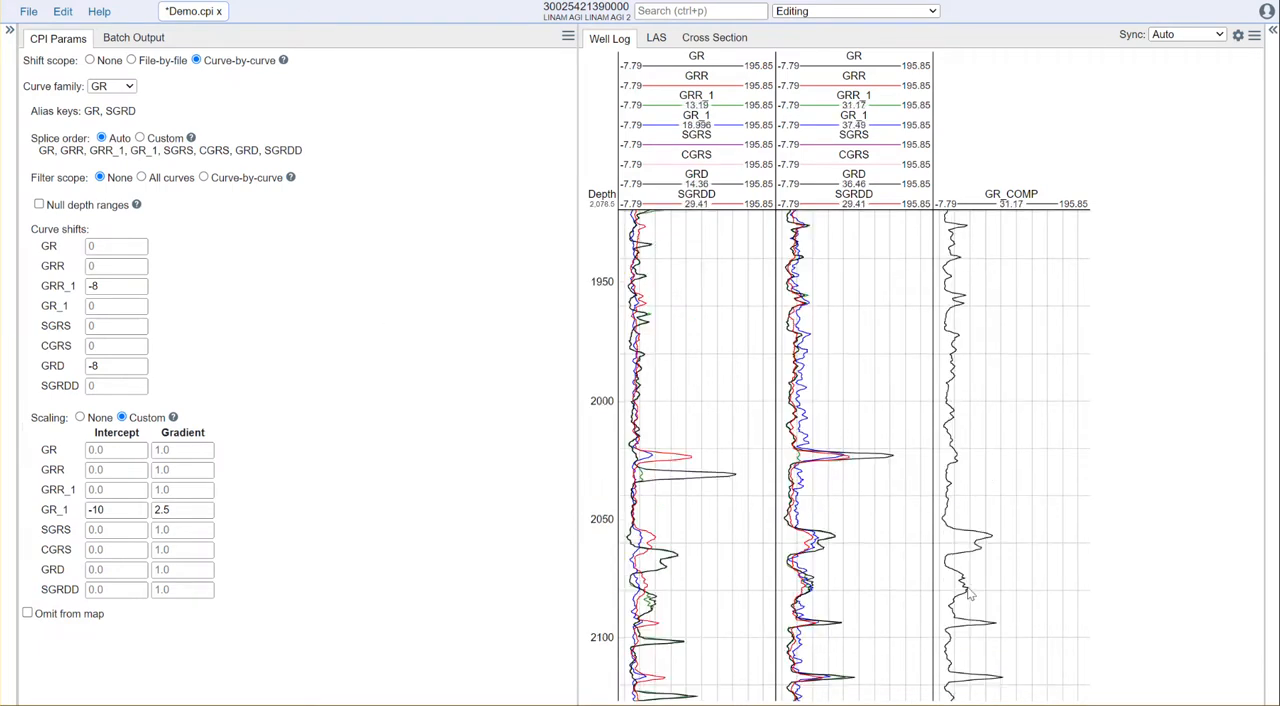
pyautogui.moveTo(919, 599); pyautogui.dragTo(905, 248)
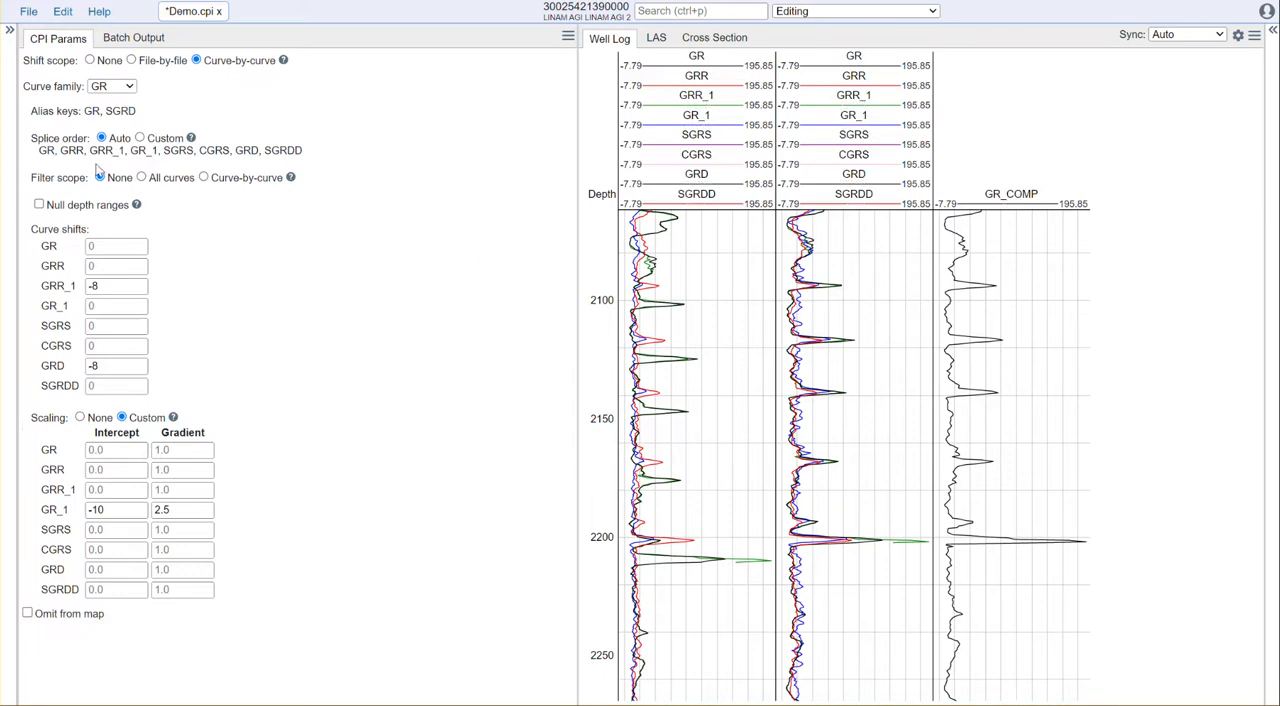
pyautogui.click(160, 141)
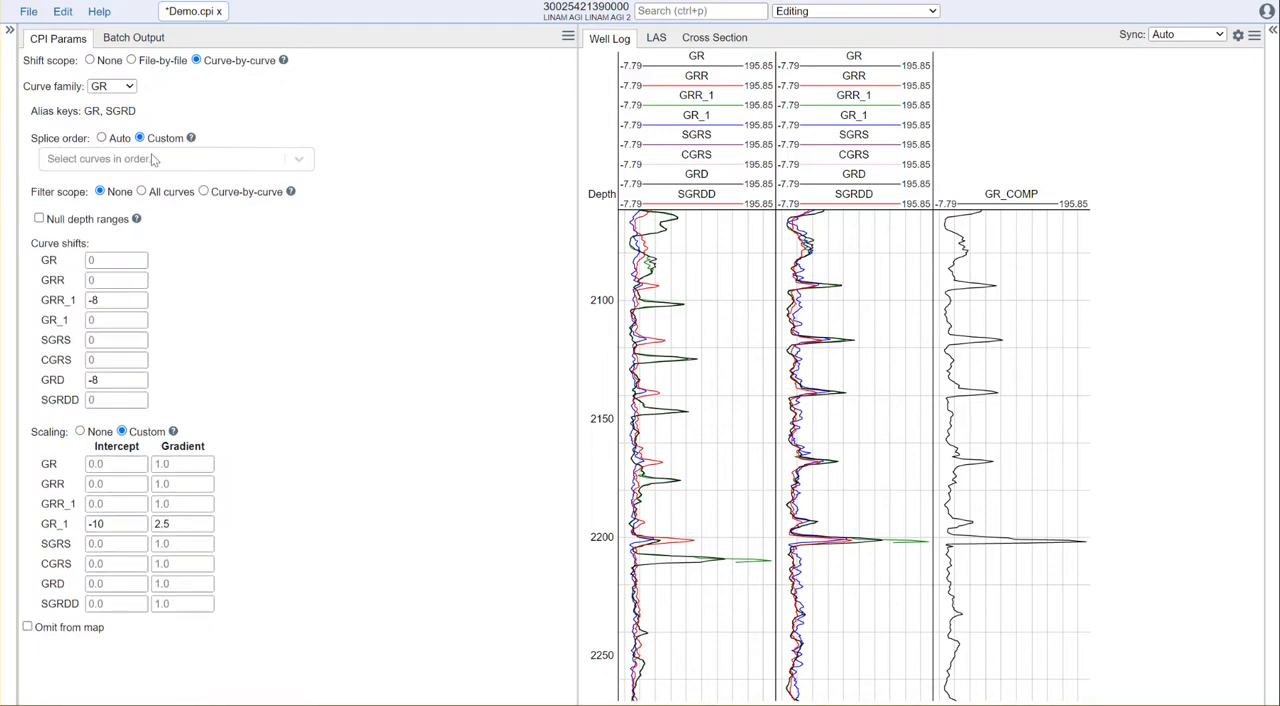
pyautogui.click(157, 161)
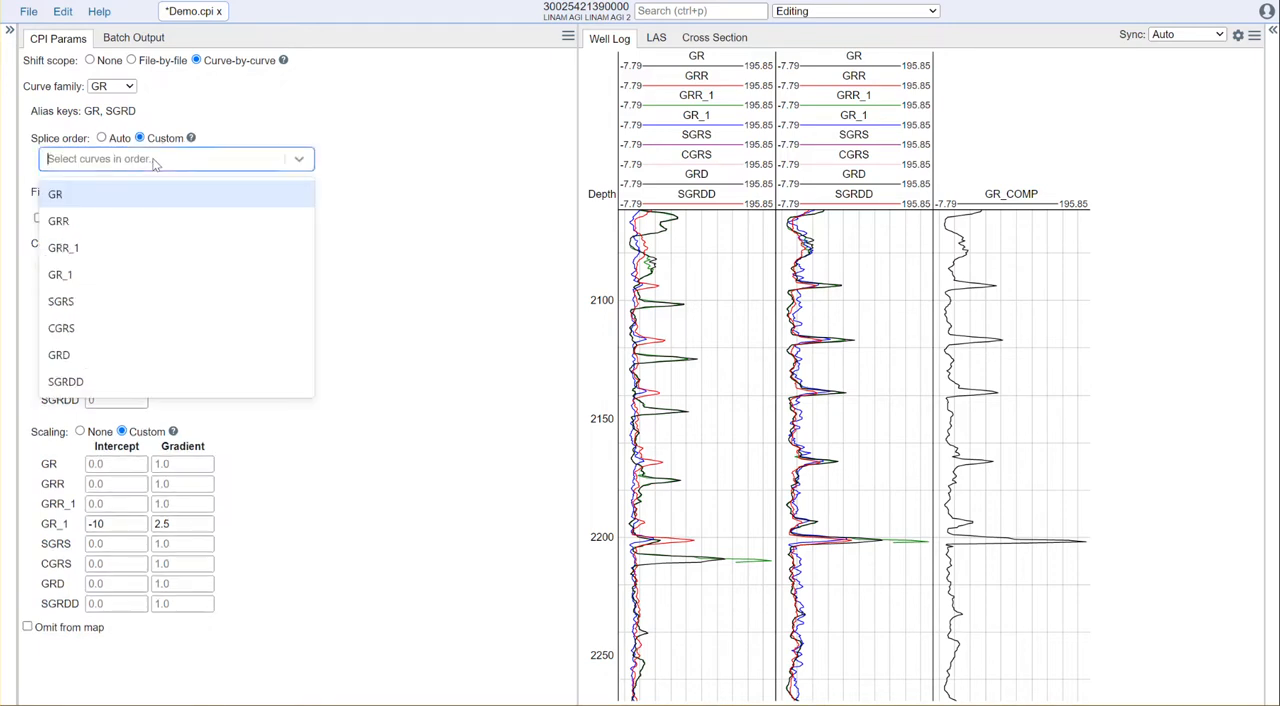
pyautogui.click(125, 200)
pyautogui.click(136, 164)
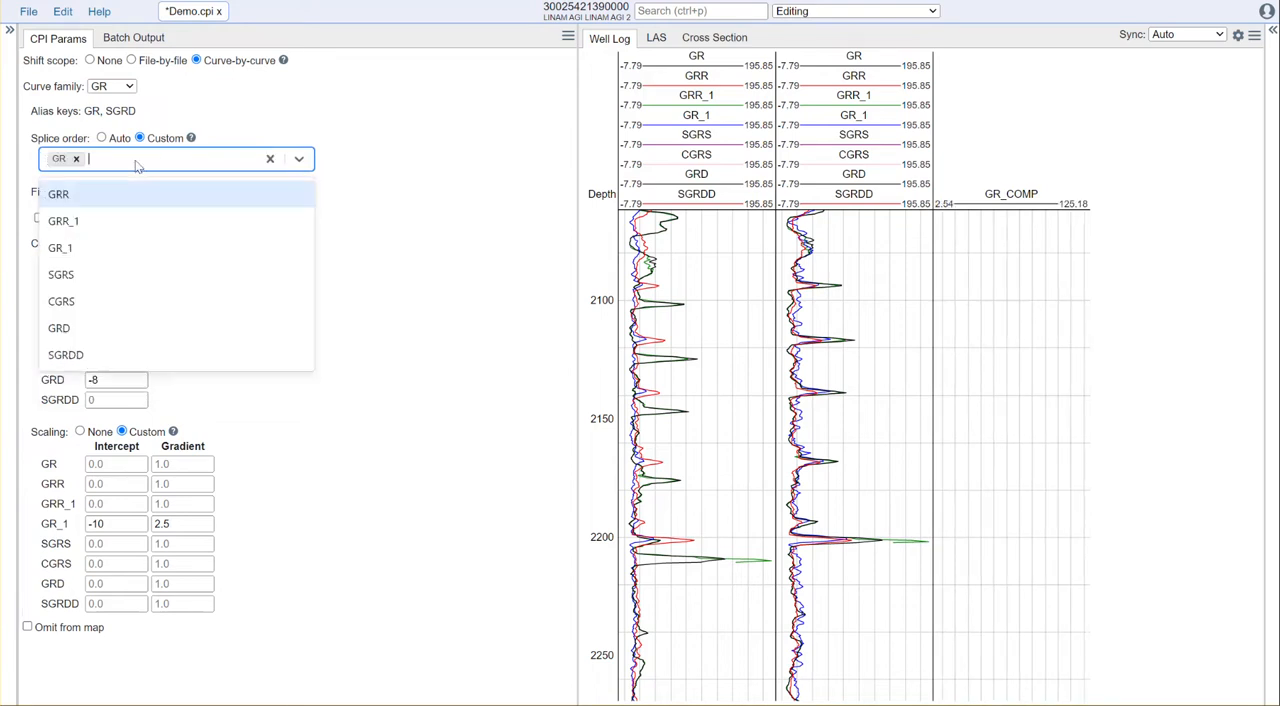
pyautogui.click(110, 248)
pyautogui.click(163, 162)
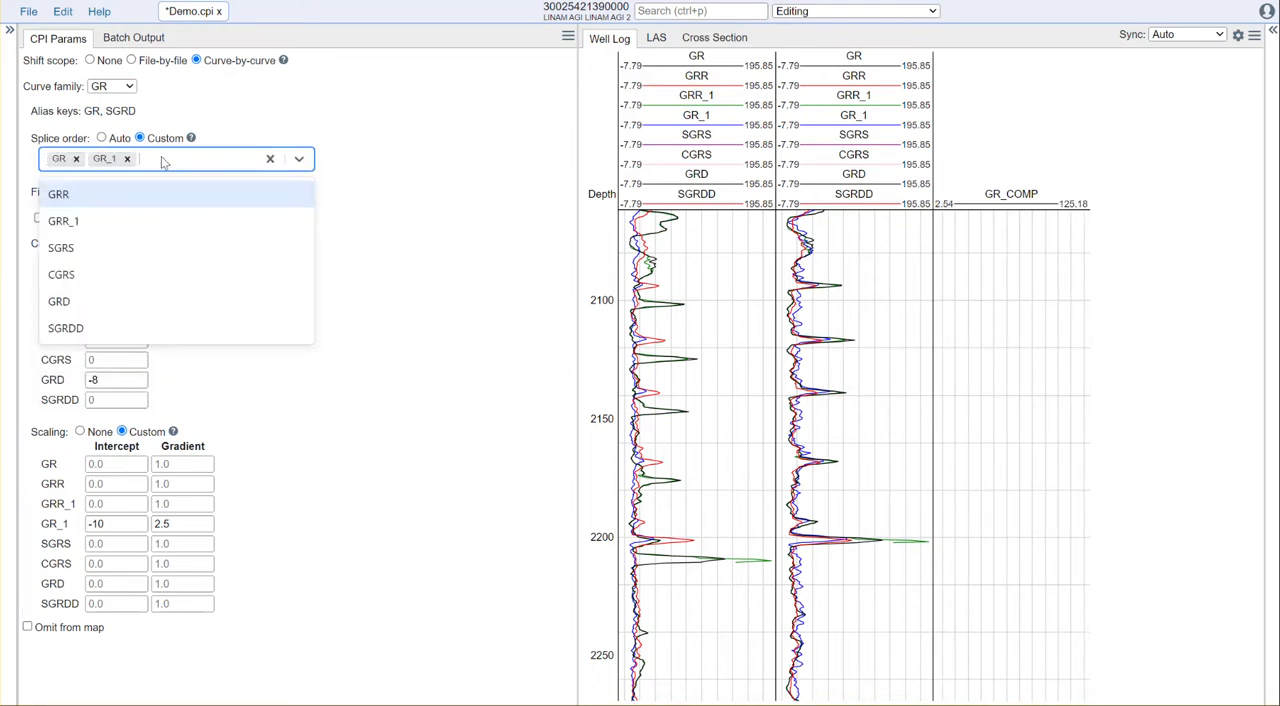
pyautogui.click(136, 196)
pyautogui.click(230, 163)
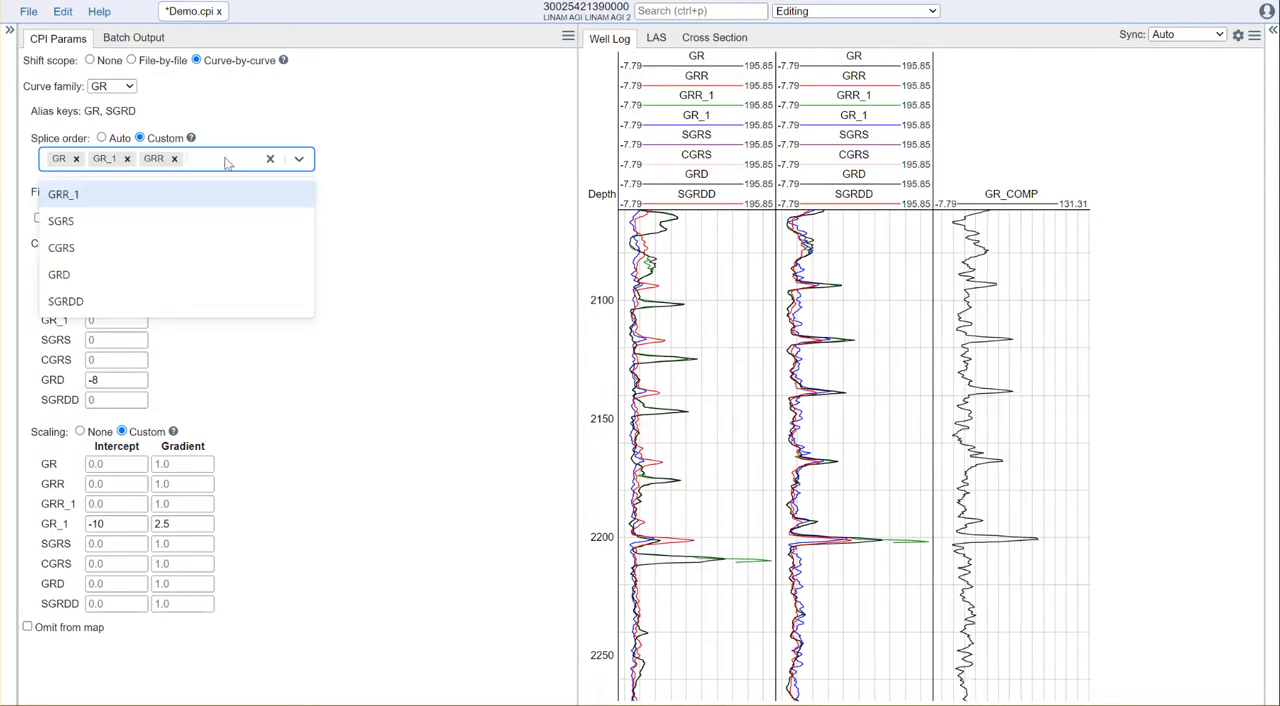
pyautogui.click(150, 201)
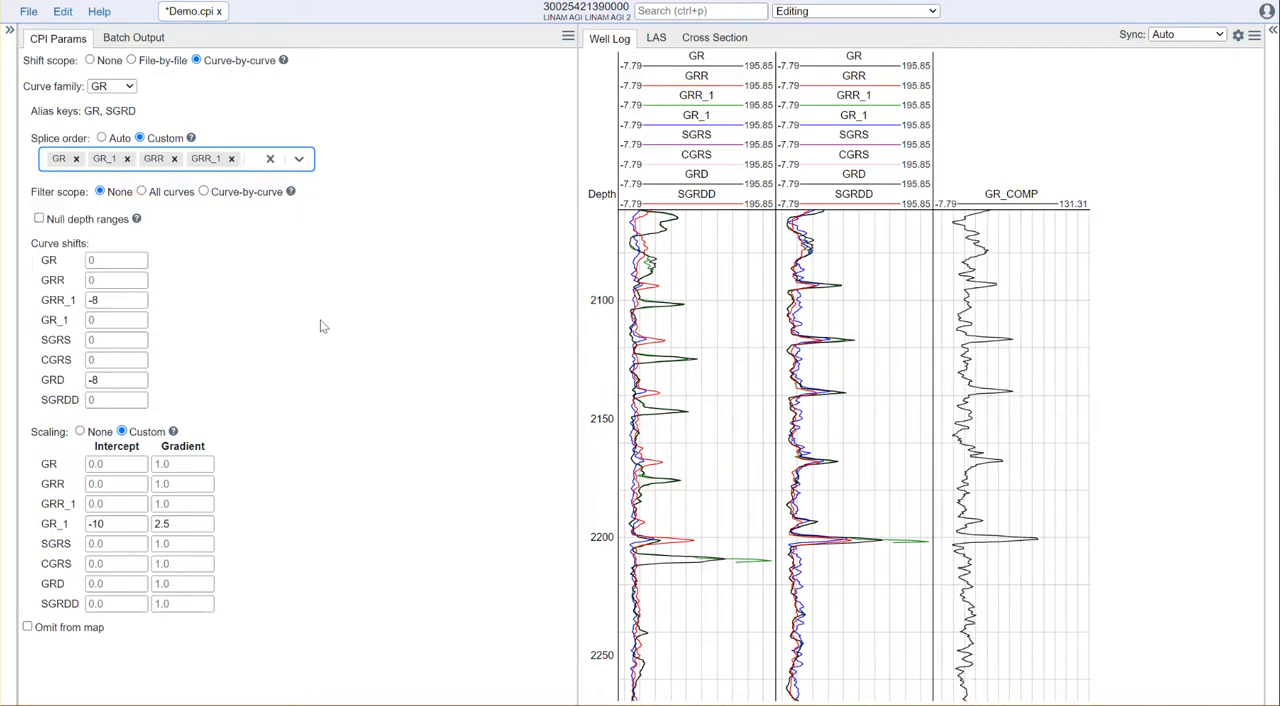
# Examine the shifted gamma ray curves and the GR_COMP composite around the peaks near 2200 ft and 2800 ft depth
pyautogui.scroll(-2, 1013, 462)
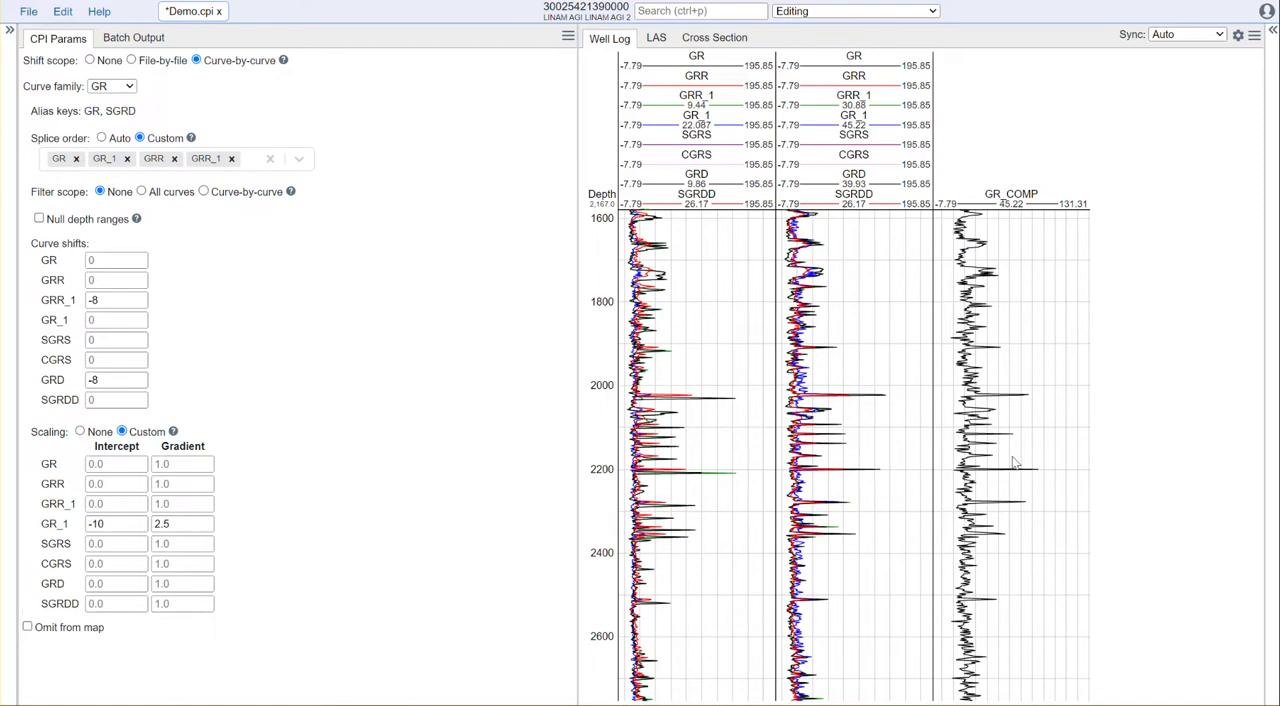
pyautogui.scroll(-2, 1013, 462)
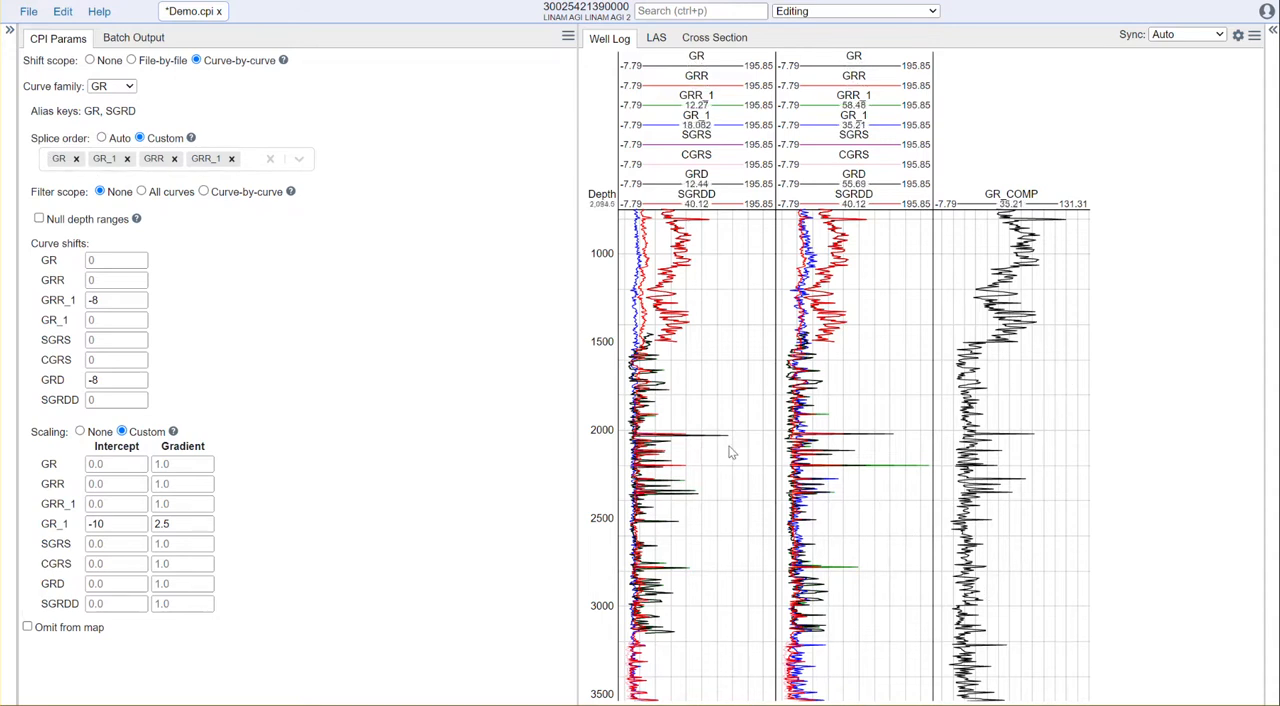
pyautogui.scroll(5, 835, 478)
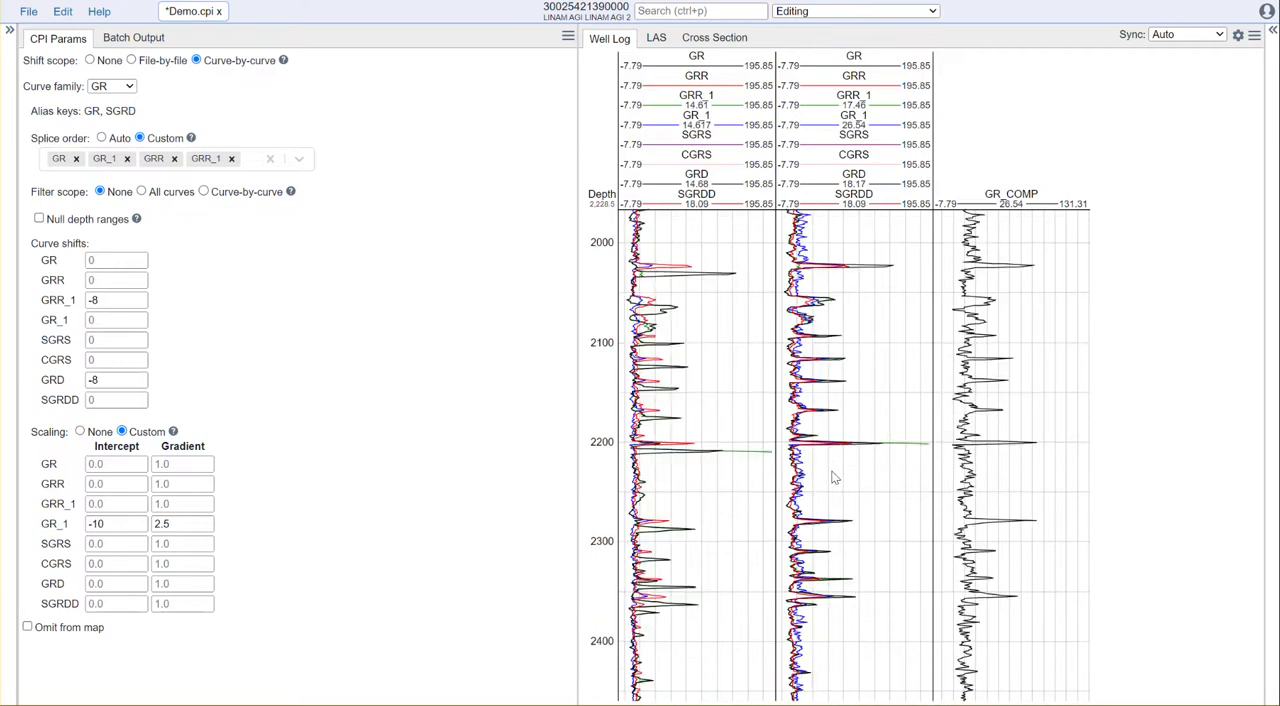
pyautogui.scroll(3, 835, 389)
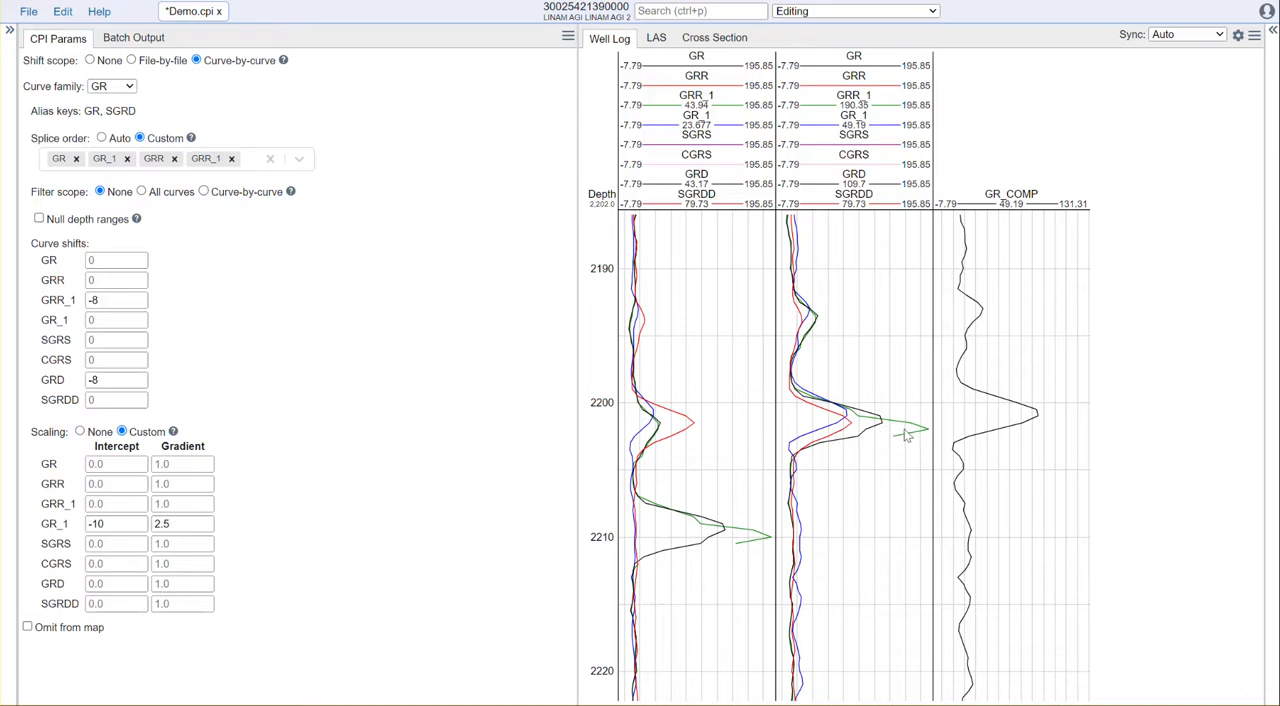
pyautogui.scroll(-1, 730, 440)
pyautogui.scroll(-3, 730, 440)
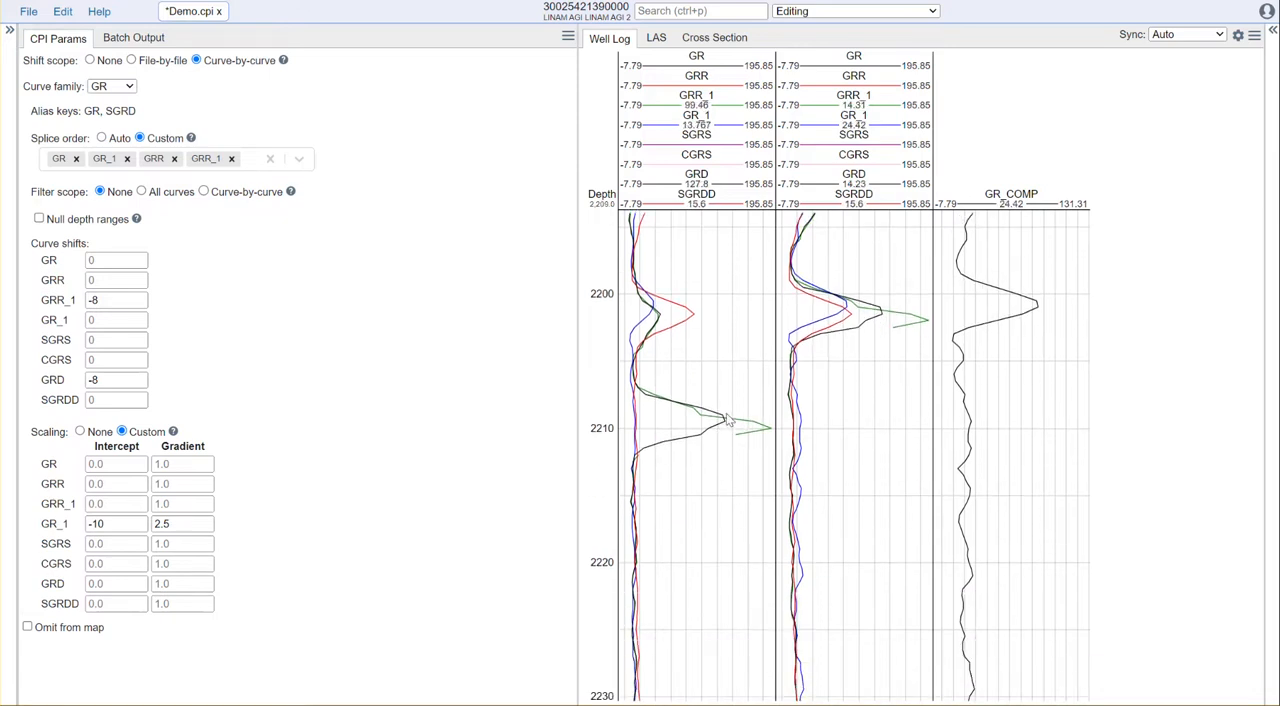
pyautogui.scroll(-4, 745, 560)
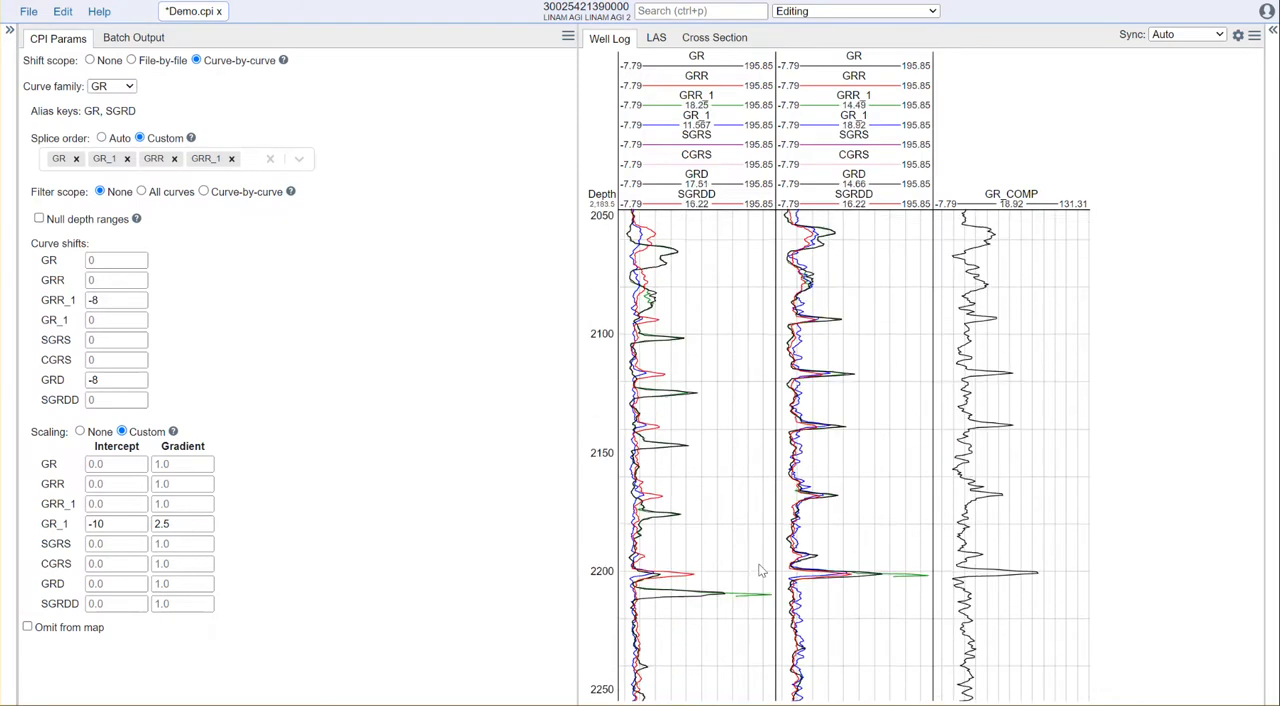
pyautogui.scroll(-4, 742, 508)
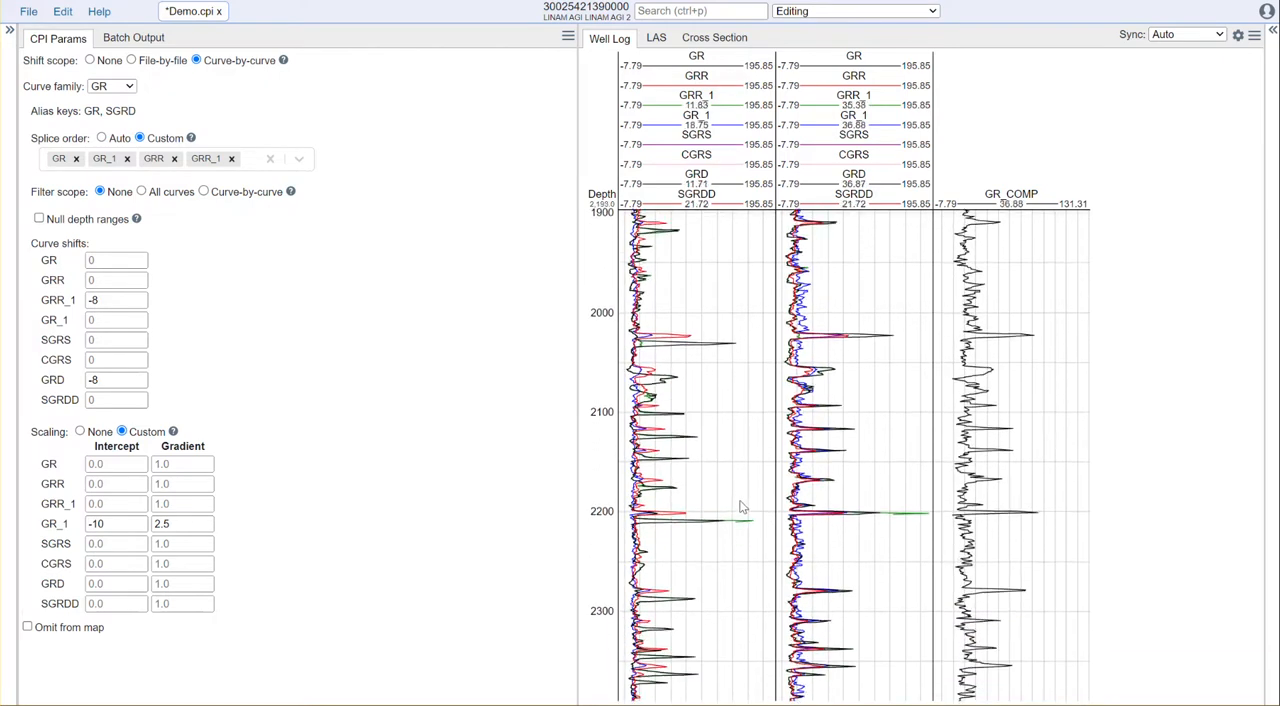
pyautogui.scroll(-4, 744, 313)
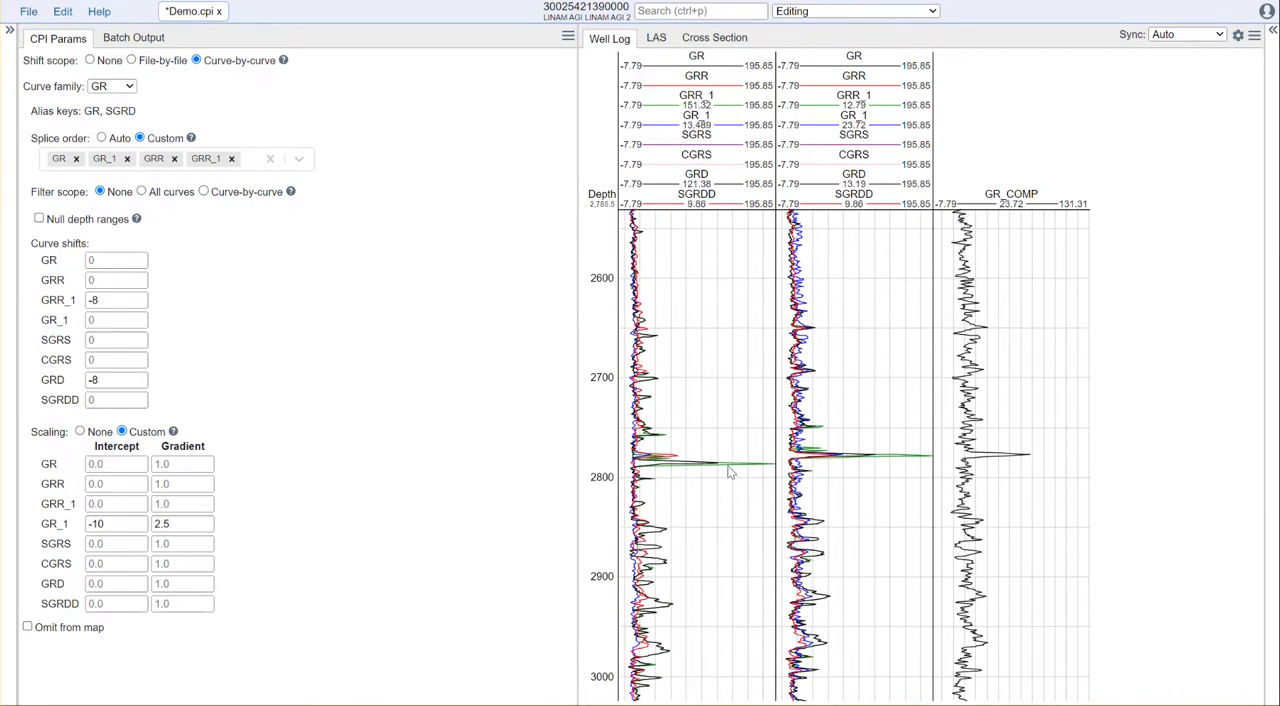
# Enable null depth ranges and enter the range 1783-2789 for the GRR_1 curve
pyautogui.scroll(5, 730, 480)
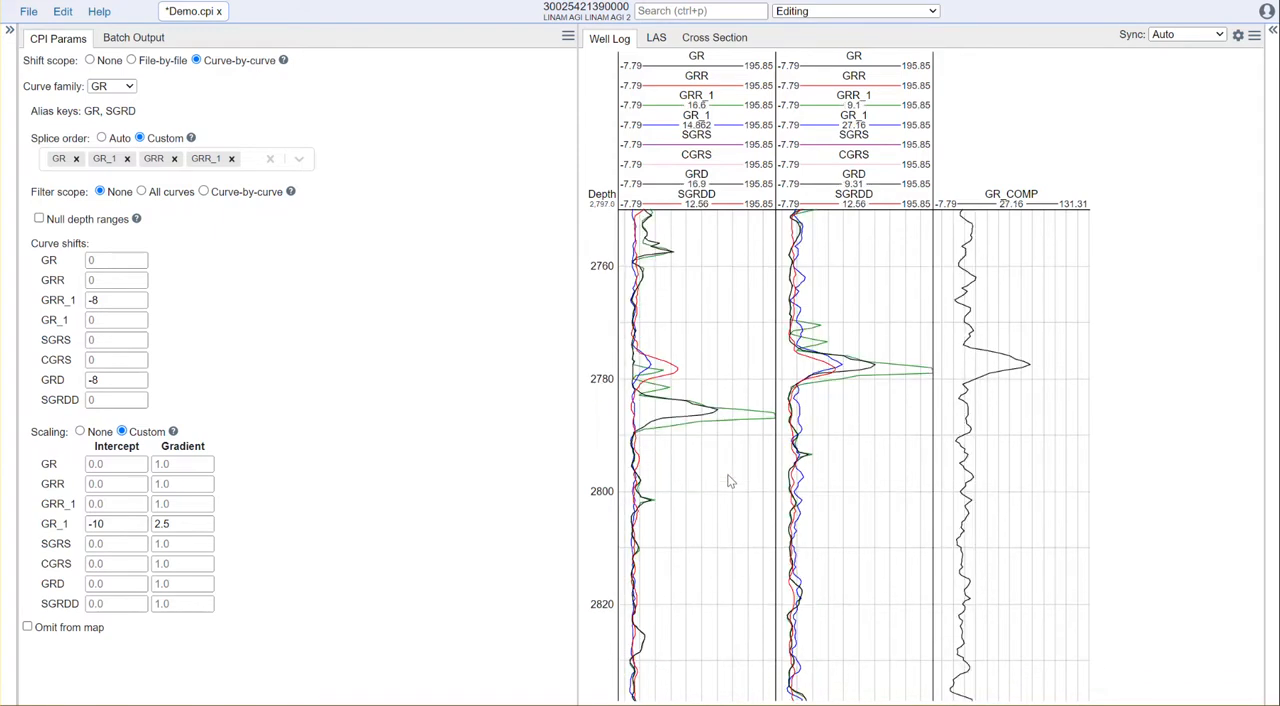
pyautogui.scroll(3, 730, 480)
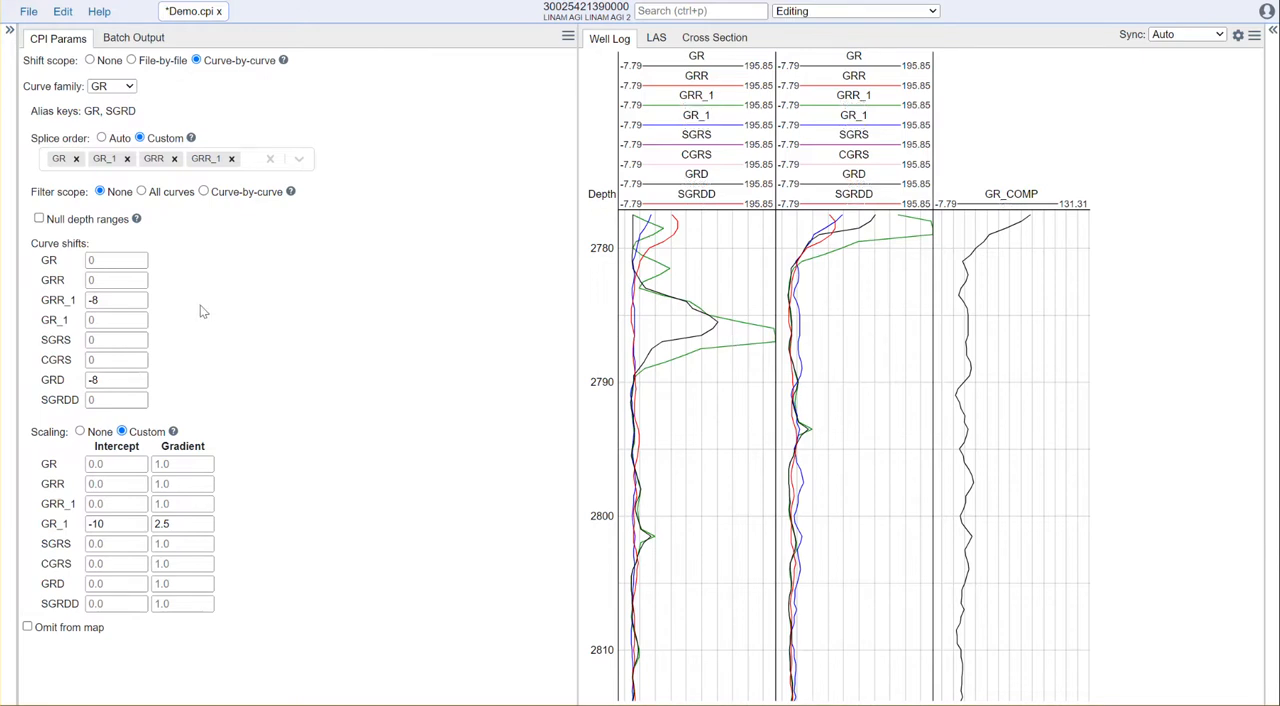
pyautogui.click(96, 222)
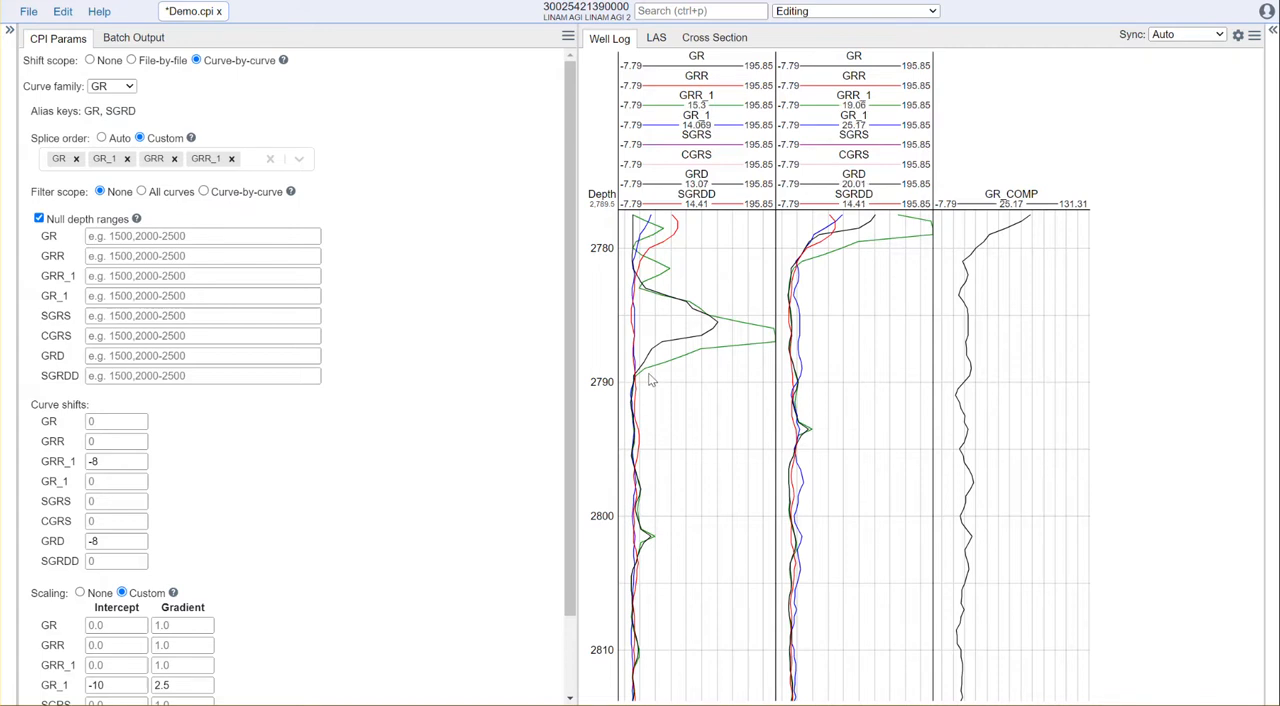
pyautogui.click(142, 272)
pyautogui.write('1783-2789')
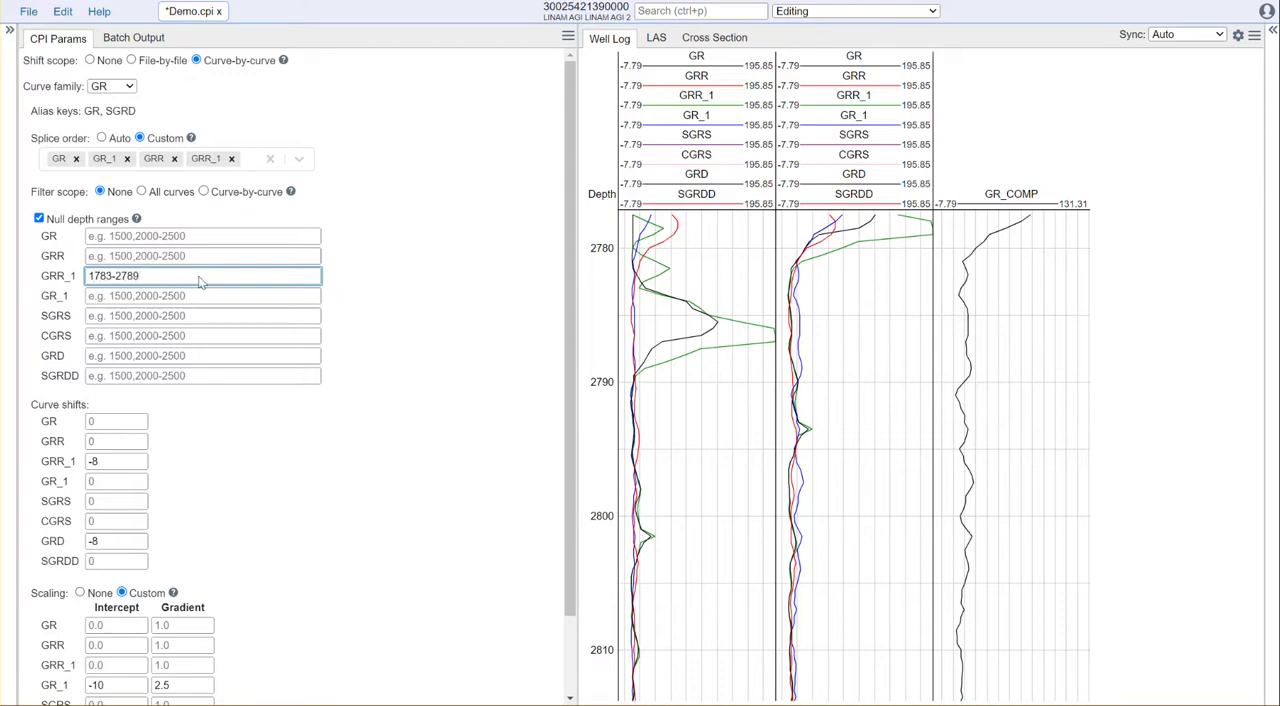
pyautogui.click(445, 376)
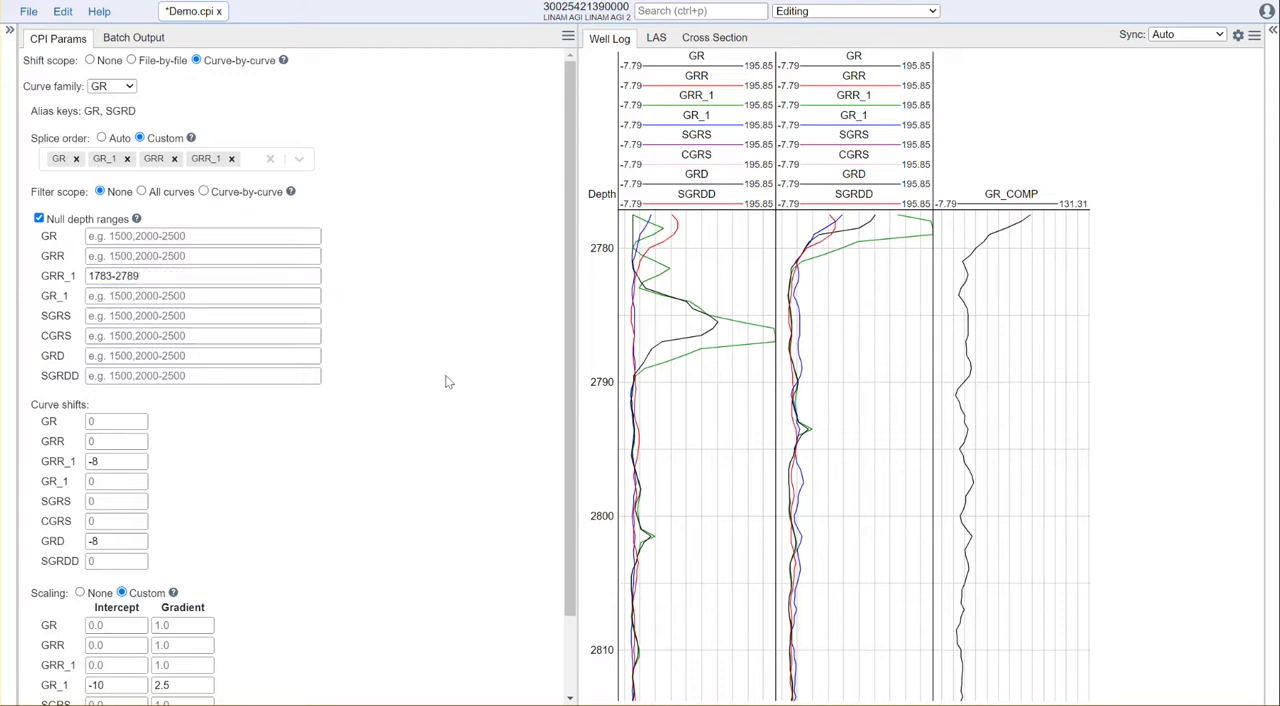
# Correct the GRR_1 null depth range to 2783-2789
pyautogui.scroll(3, 900, 316)
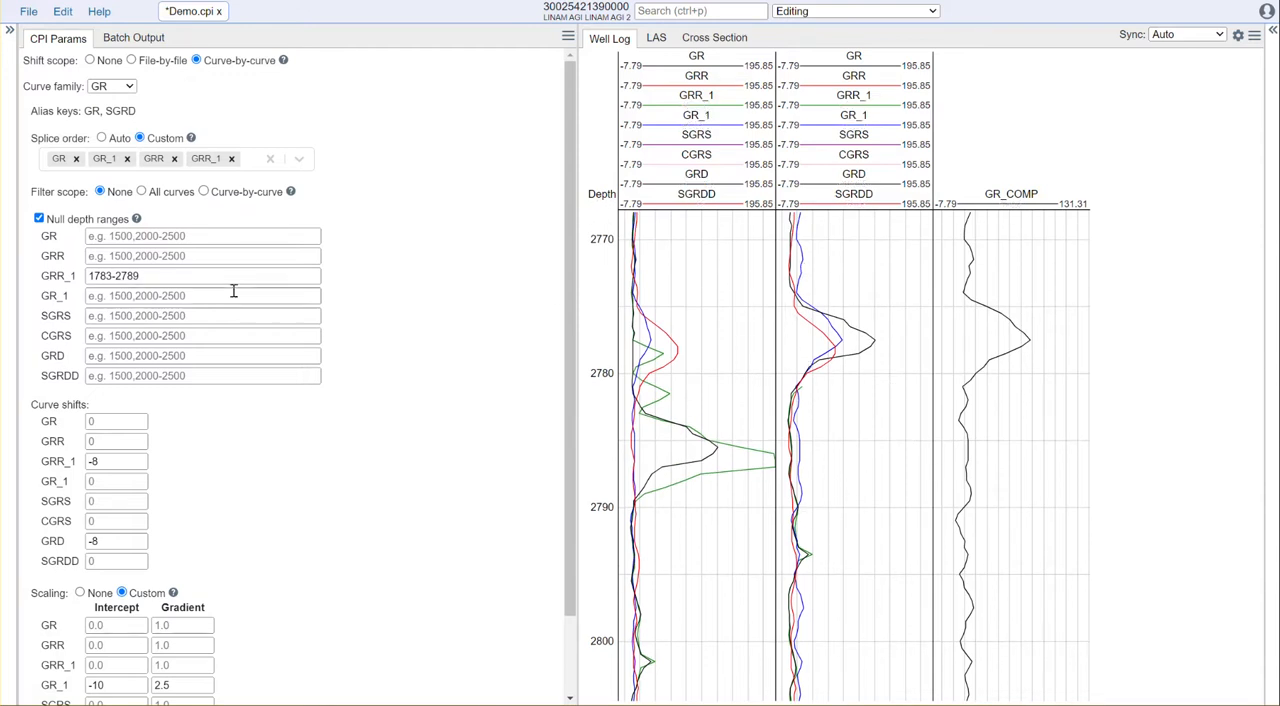
pyautogui.click(91, 276)
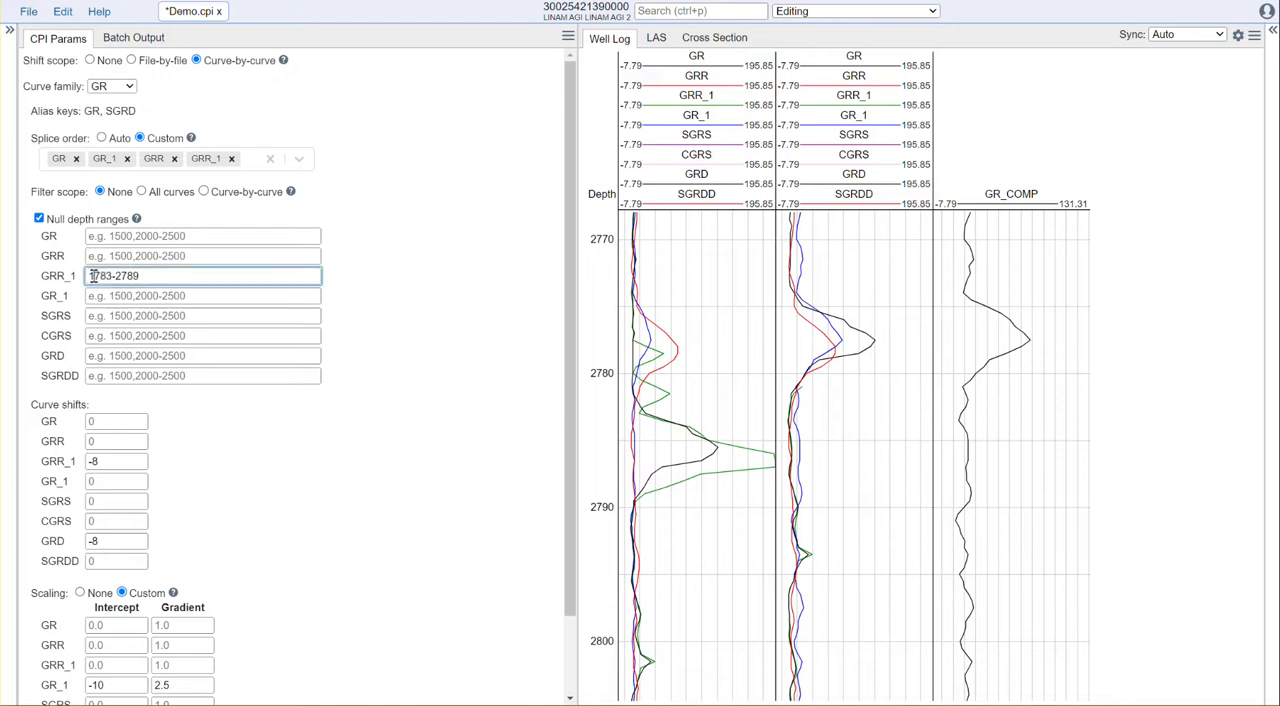
pyautogui.click(418, 274)
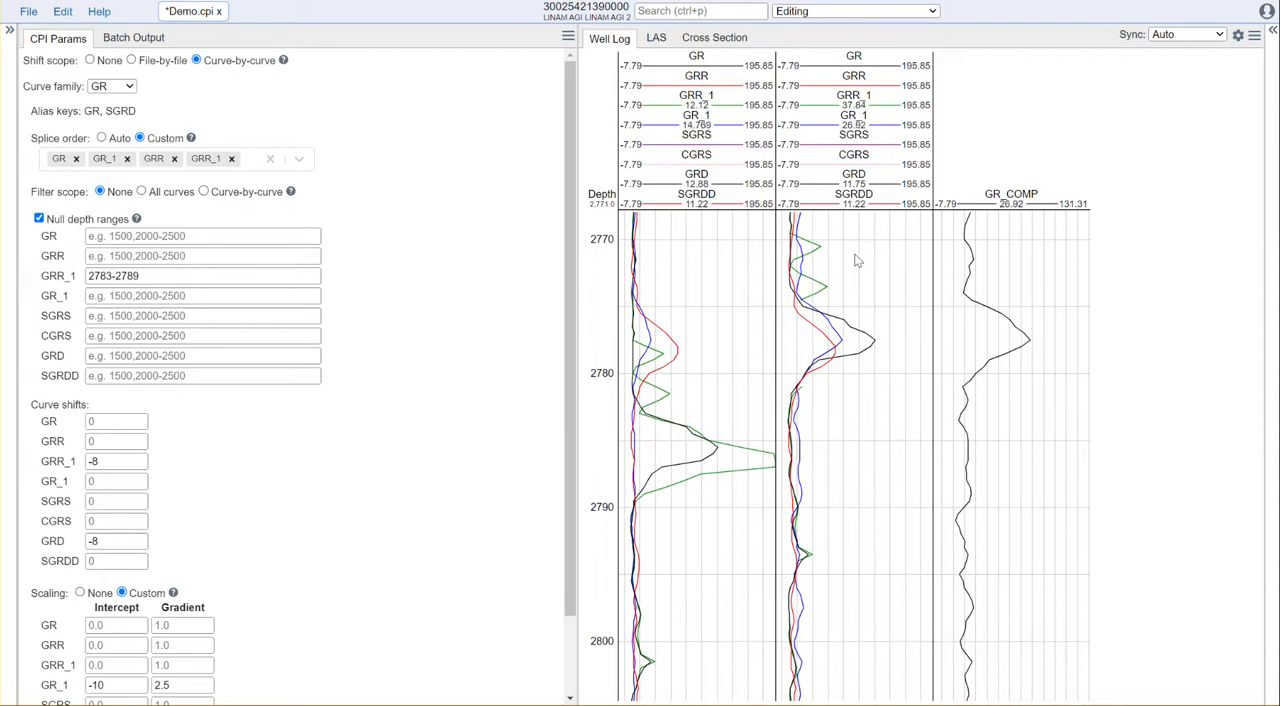
pyautogui.click(155, 276)
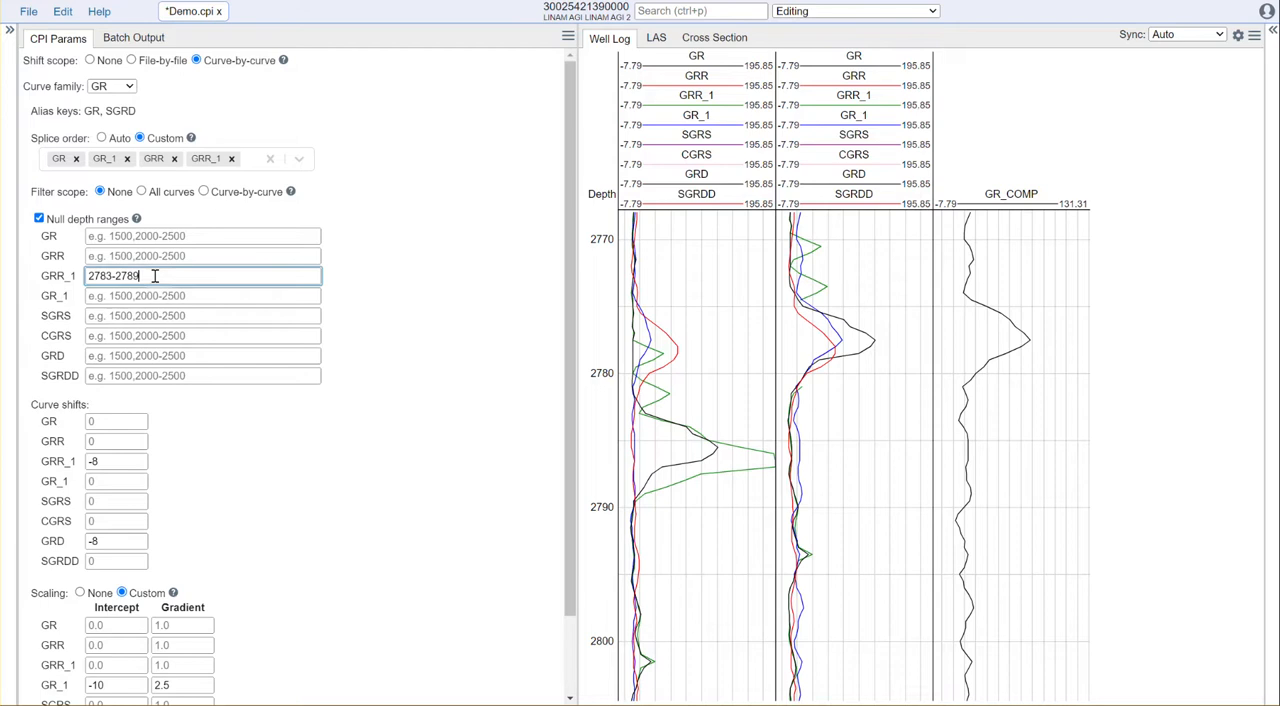
# Turn off null depth ranges and filter all curves with the expression curve <= 150
pyautogui.click(39, 219)
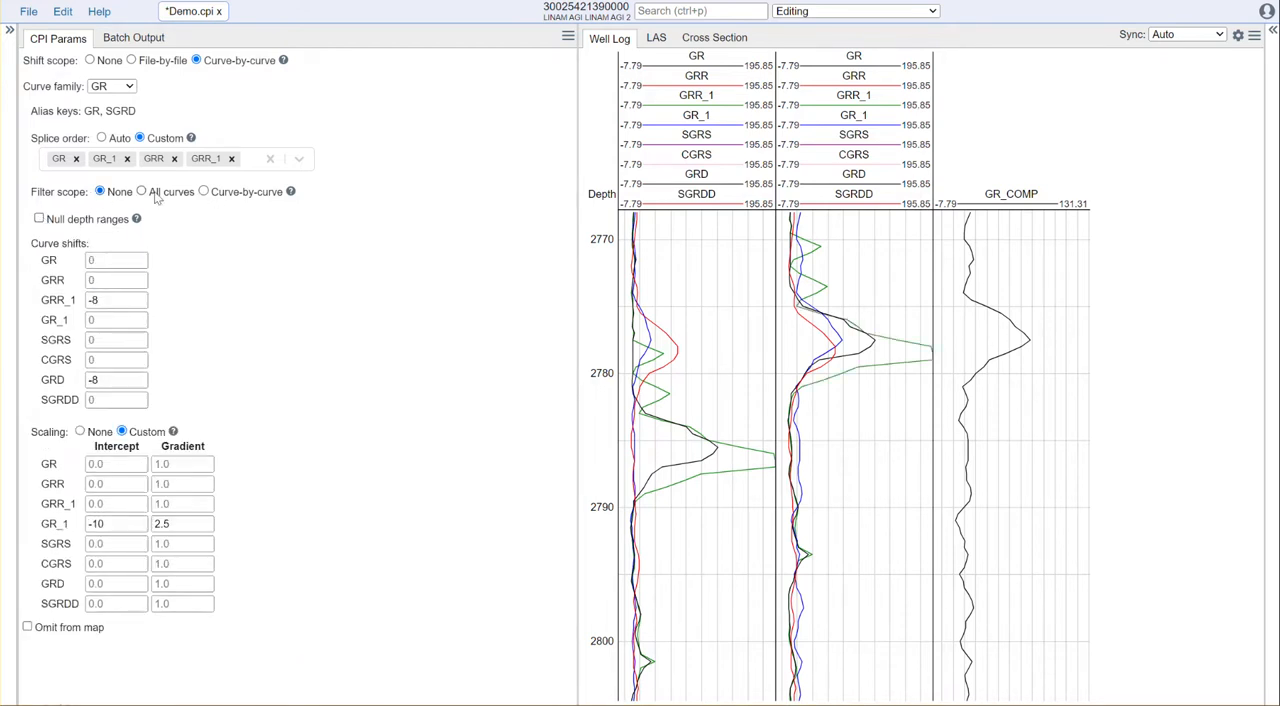
pyautogui.click(156, 196)
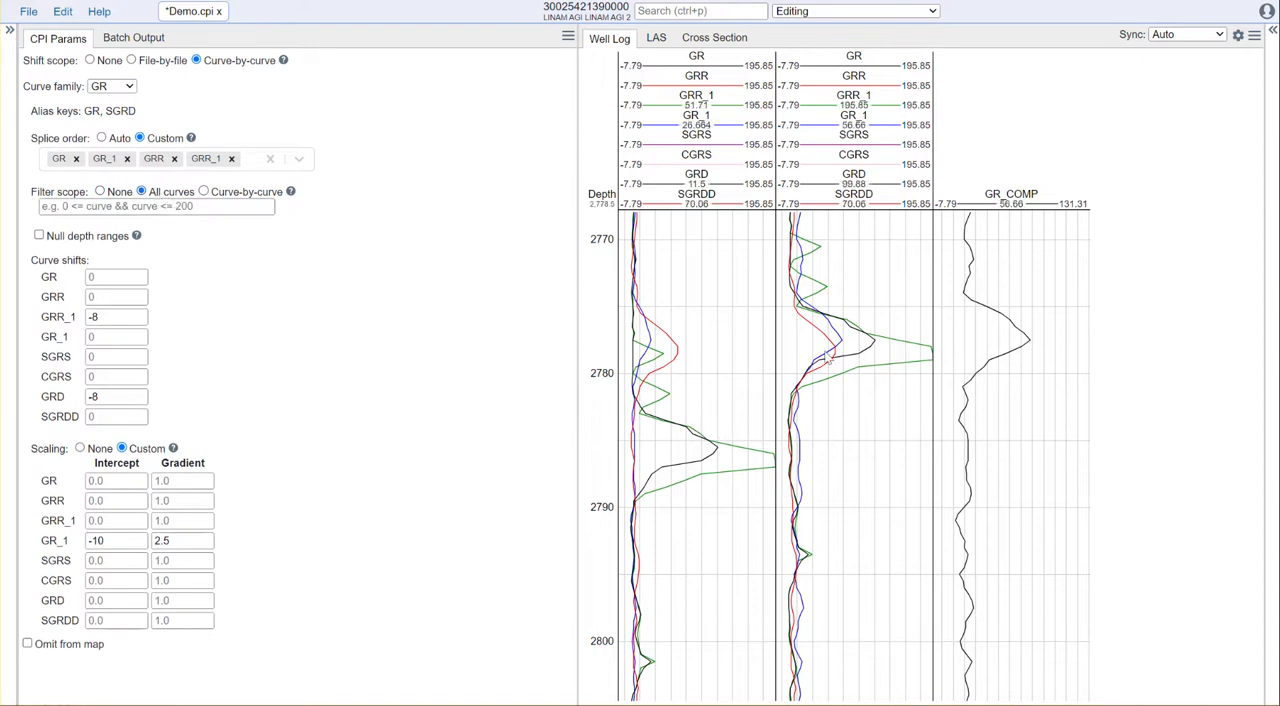
pyautogui.click(188, 206)
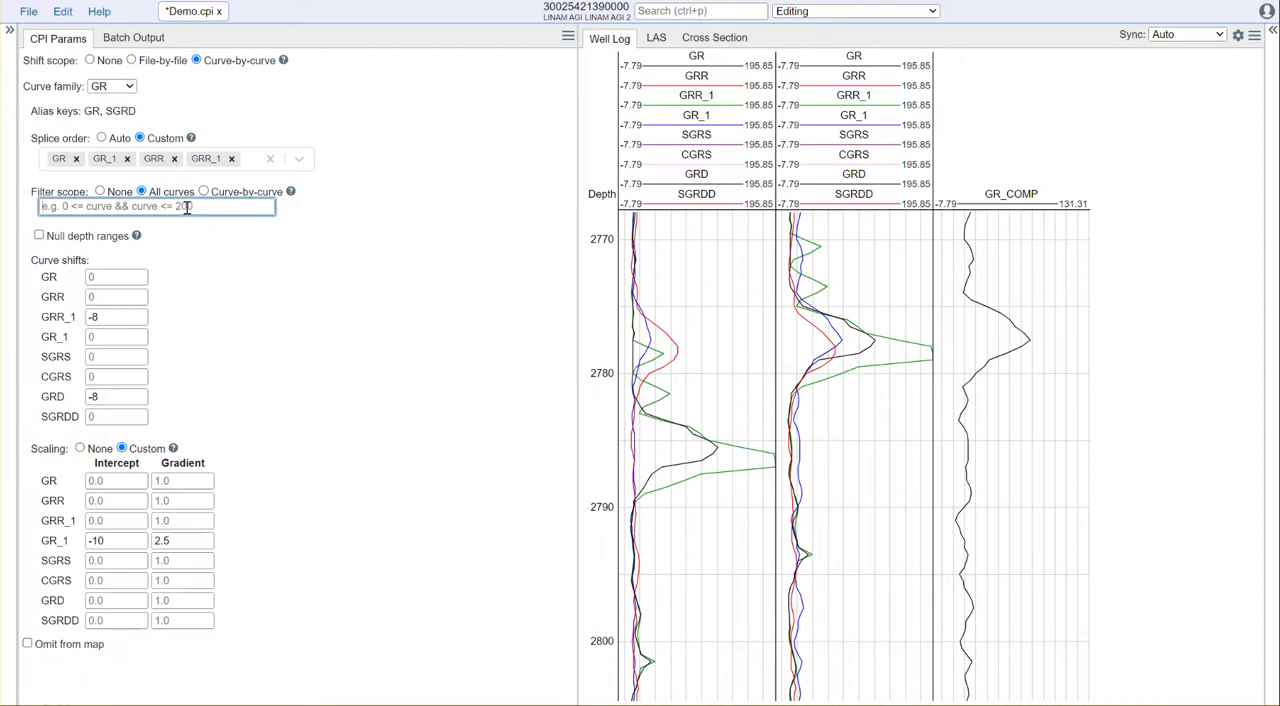
pyautogui.write('d')
pyautogui.click(329, 313)
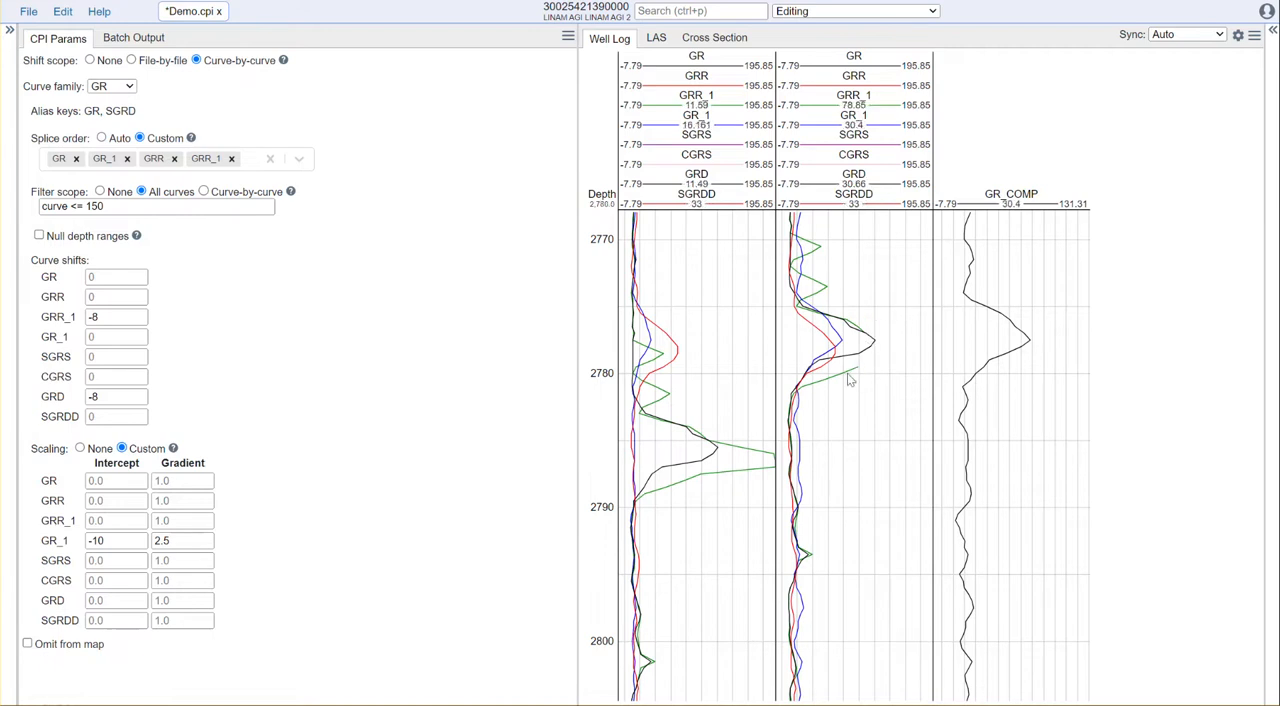
# Check the filtered GRR_1 peak near 2778 ft and turn null depth ranges back on
pyautogui.scroll(3, 866, 362)
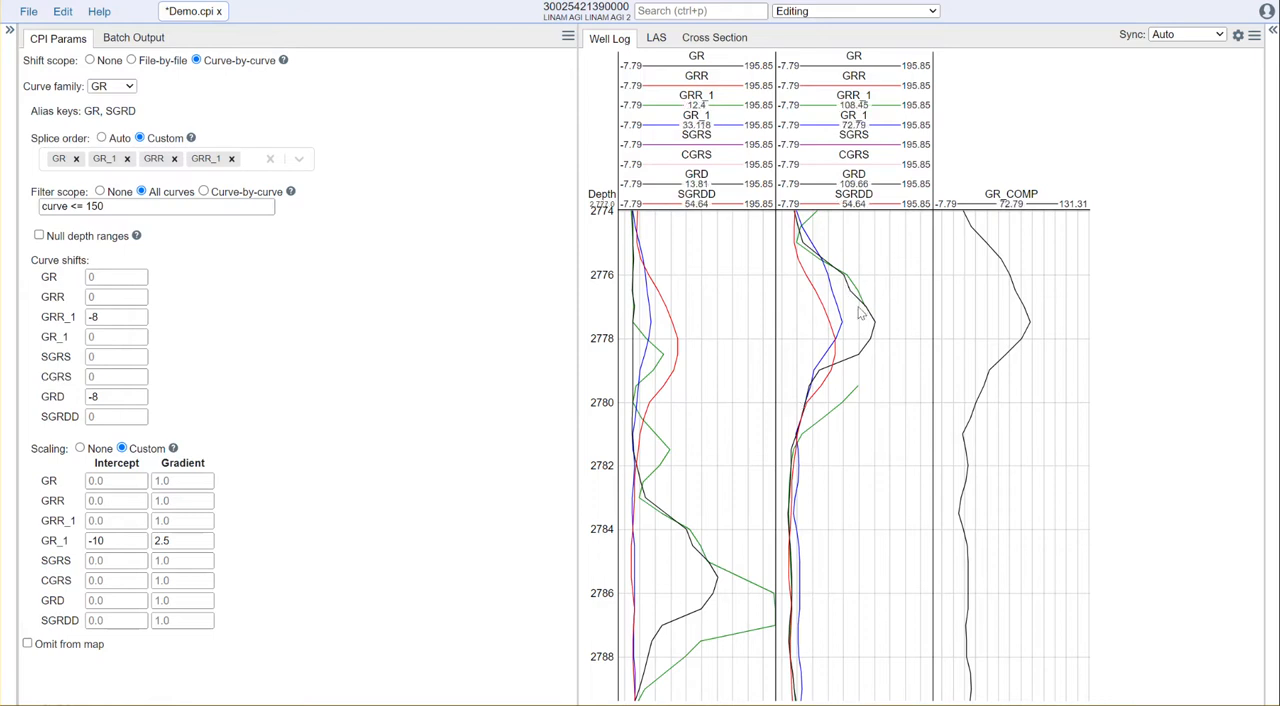
pyautogui.scroll(-3, 900, 377)
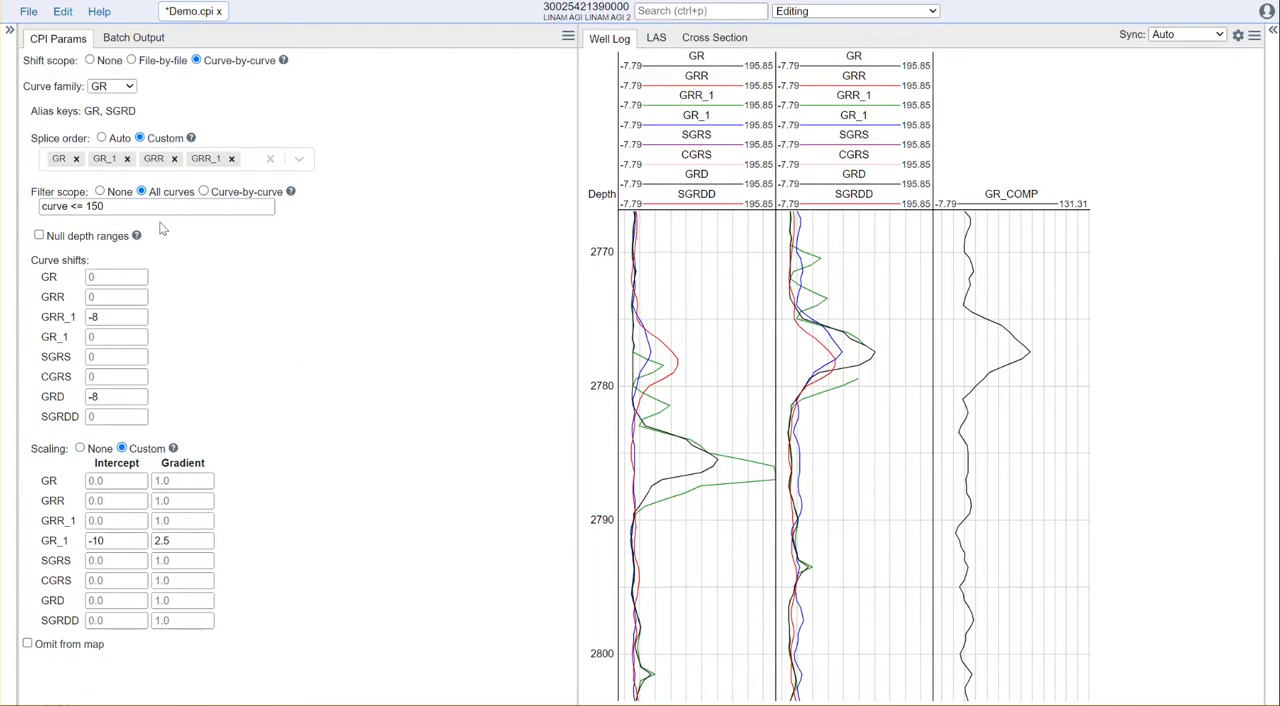
pyautogui.click(77, 240)
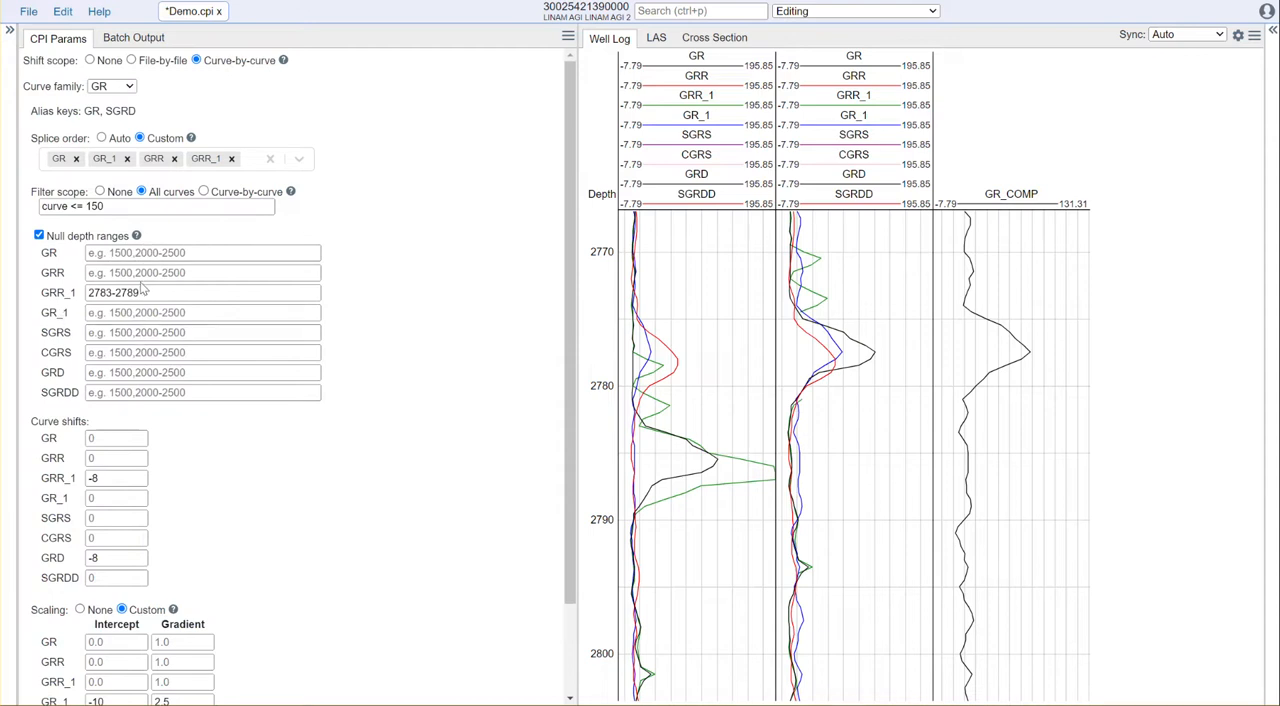